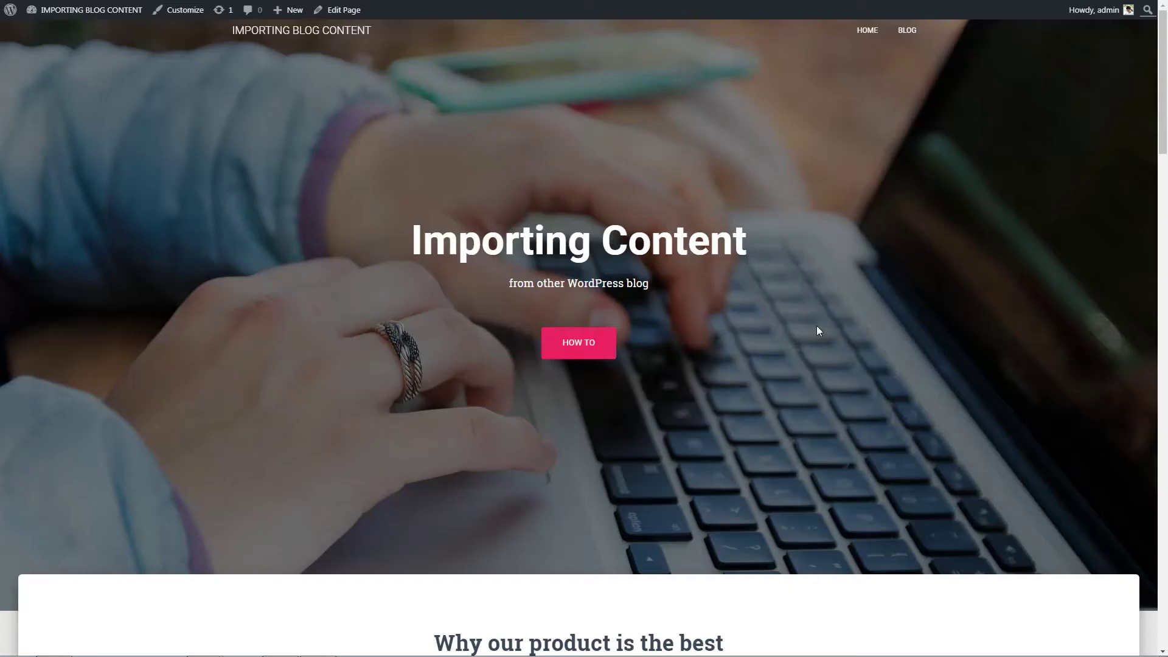
- Open Blog post #2 (DEMO) from the home page's Blog section and scroll through it
scroll(817, 327, down, 13)
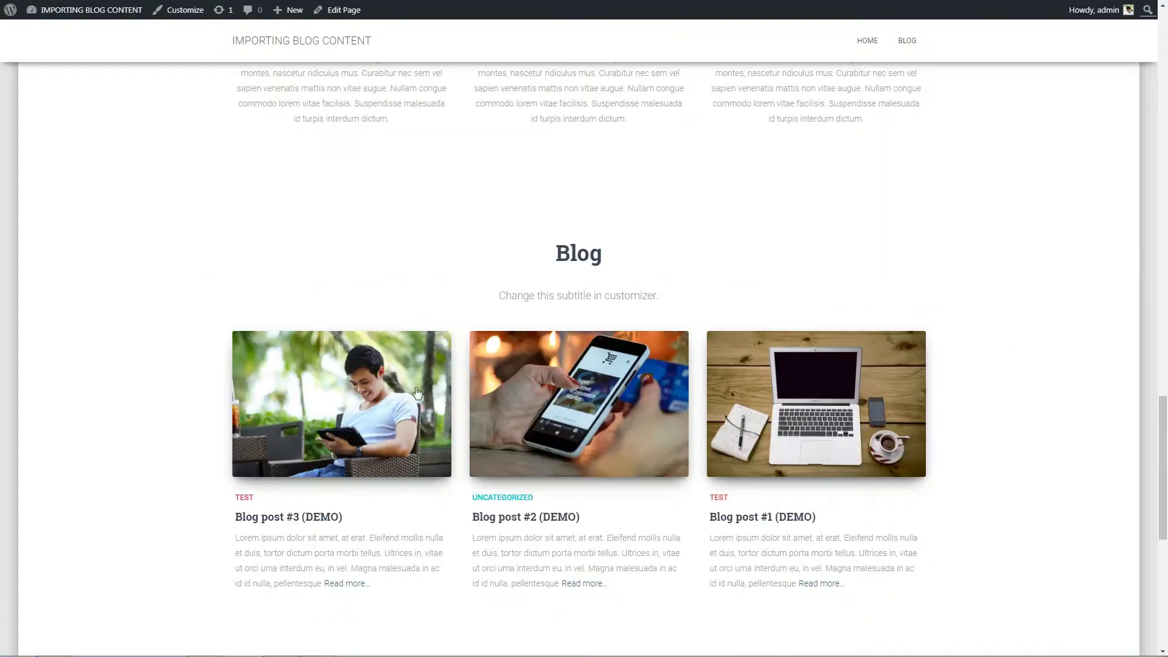
click(531, 392)
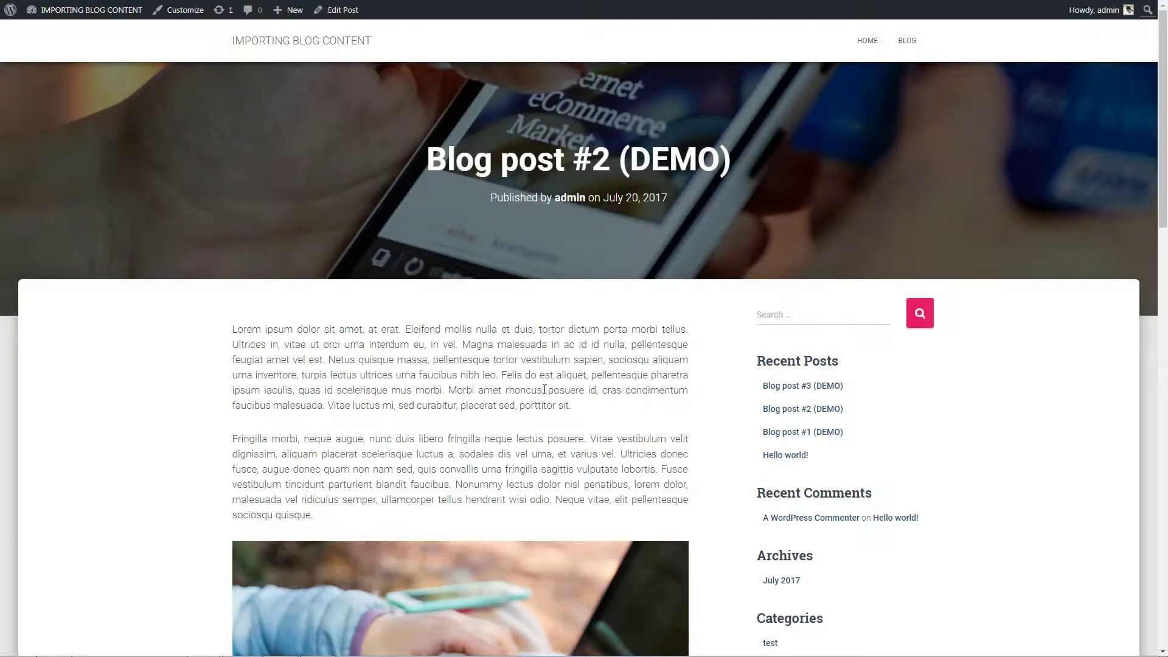
scroll(544, 390, down, 8)
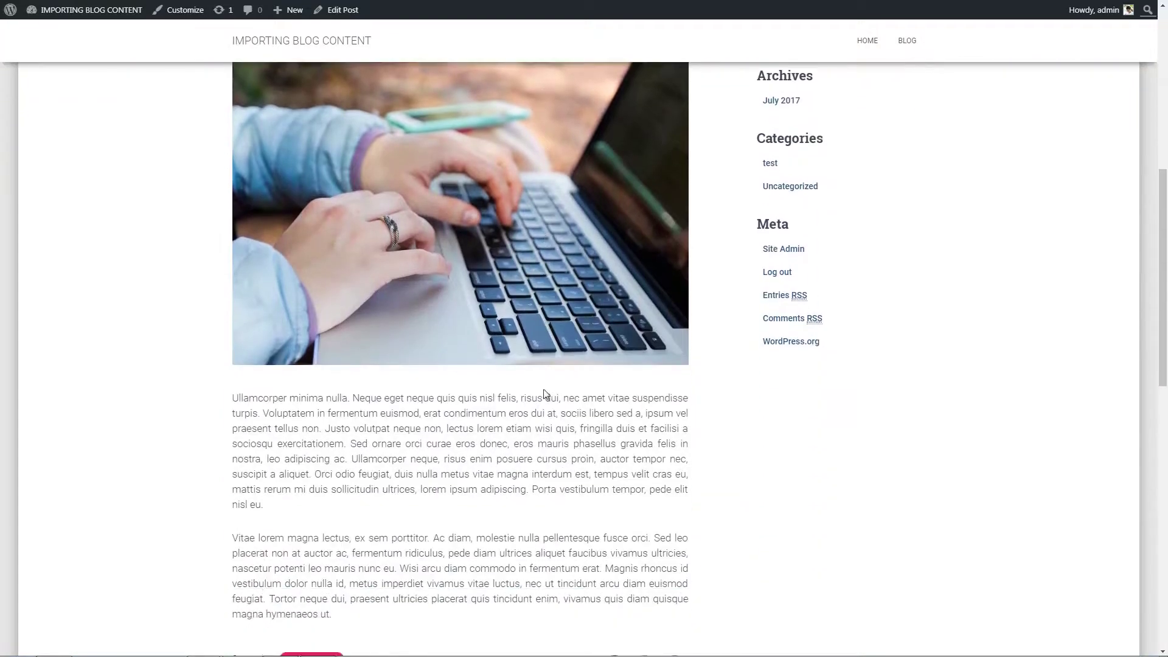
scroll(545, 394, up, 6)
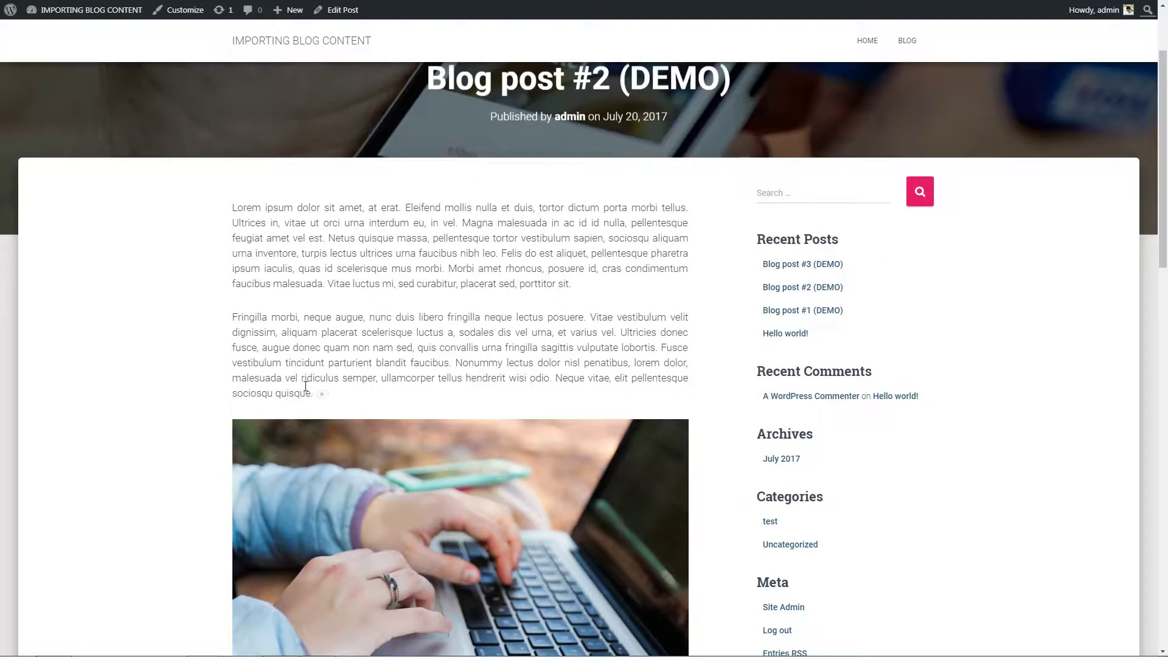
drag(306, 387, 232, 208)
scroll(422, 262, down, 6)
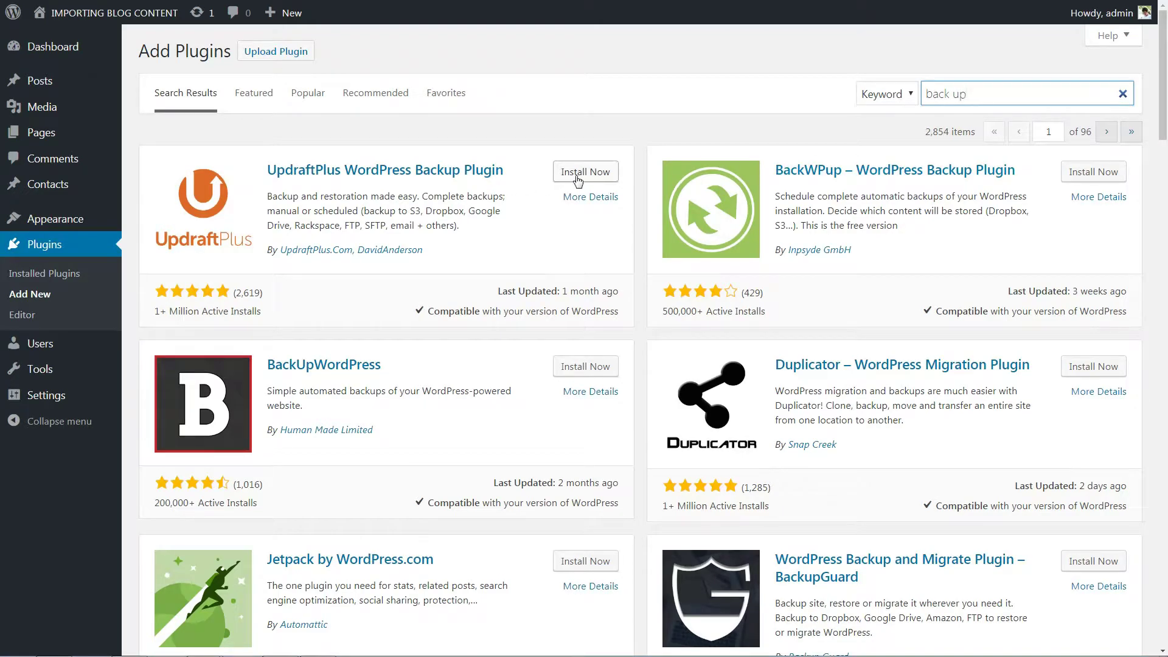
- Install and activate UpdraftPlus, back up the database and files, then list the existing backups
click(577, 175)
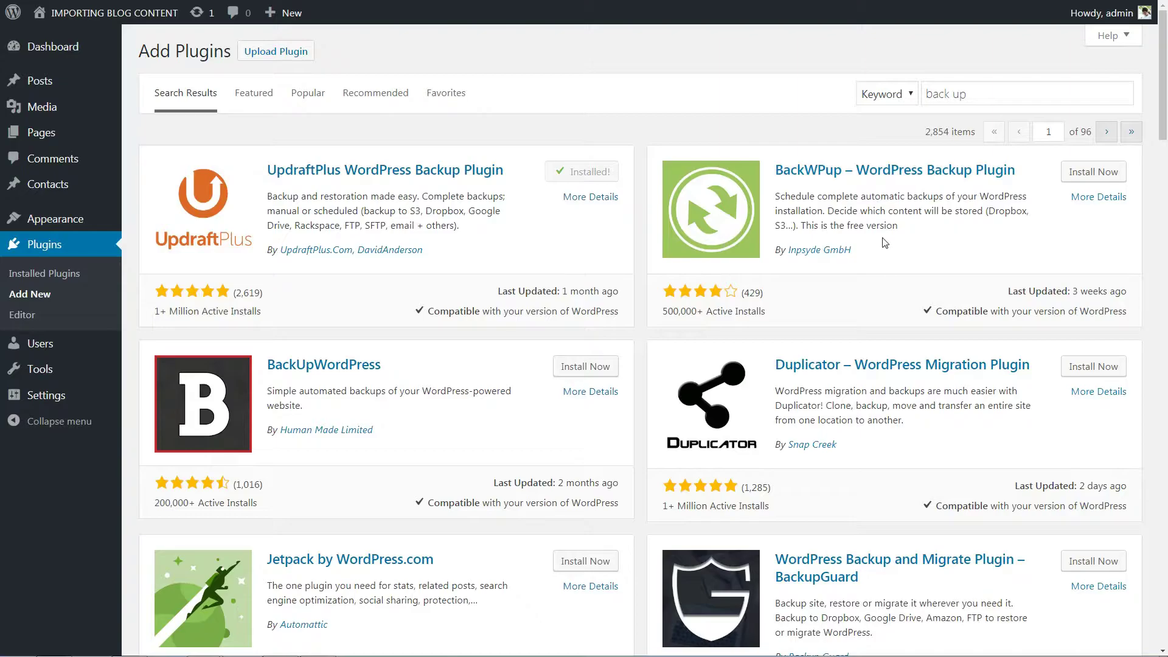
click(595, 174)
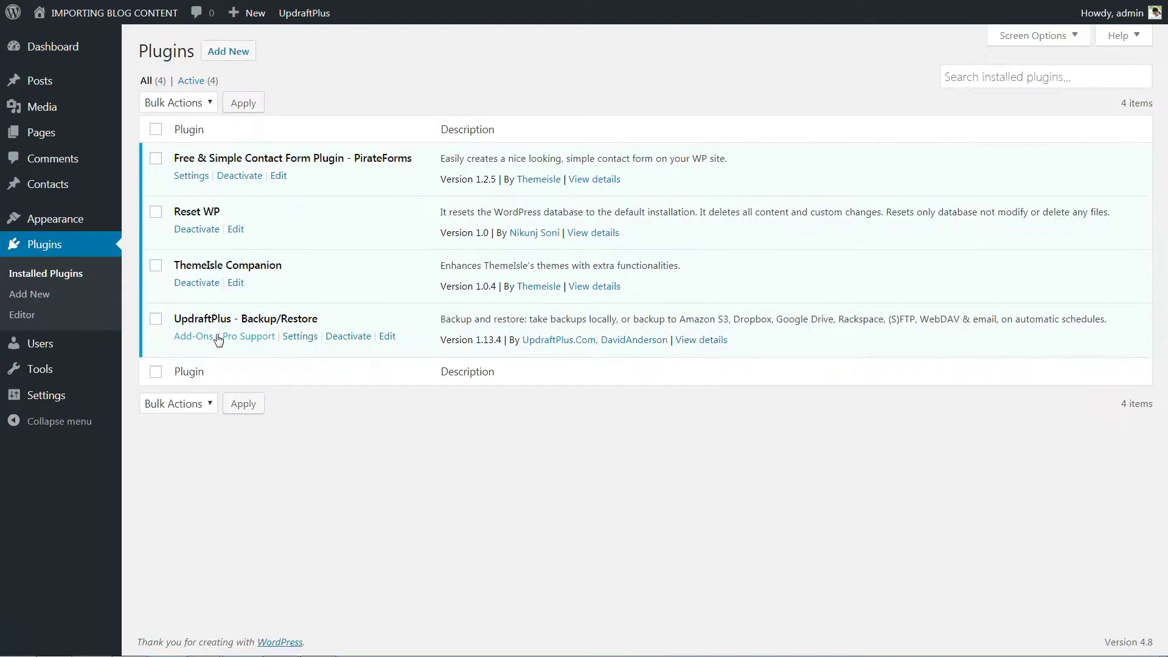
click(300, 337)
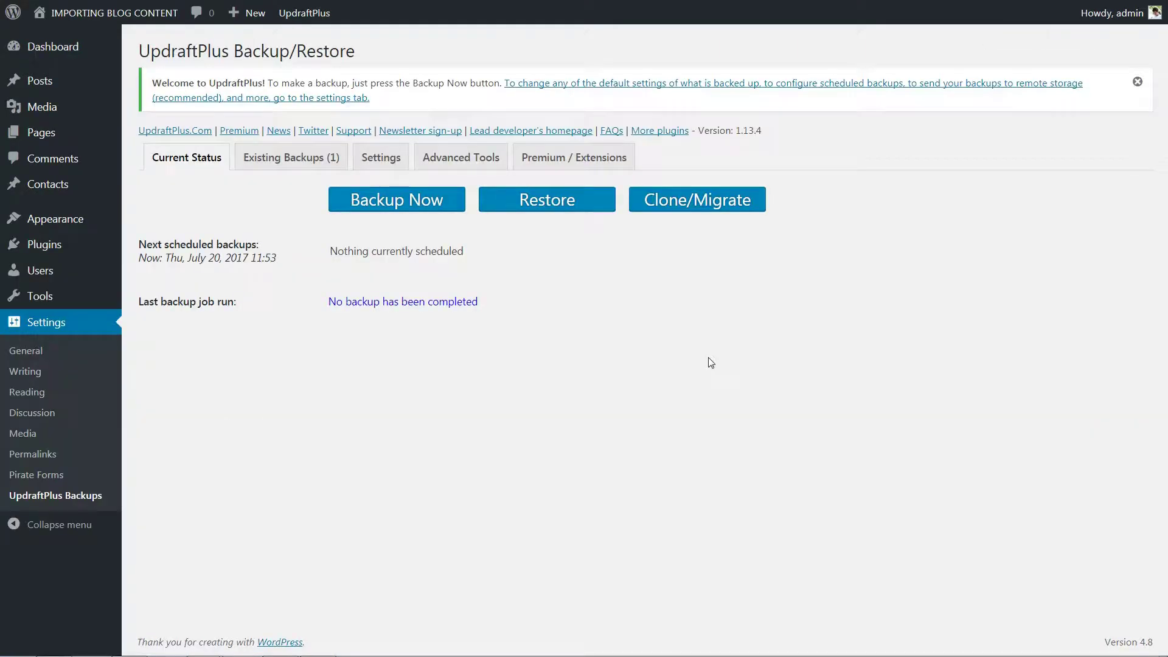
click(408, 203)
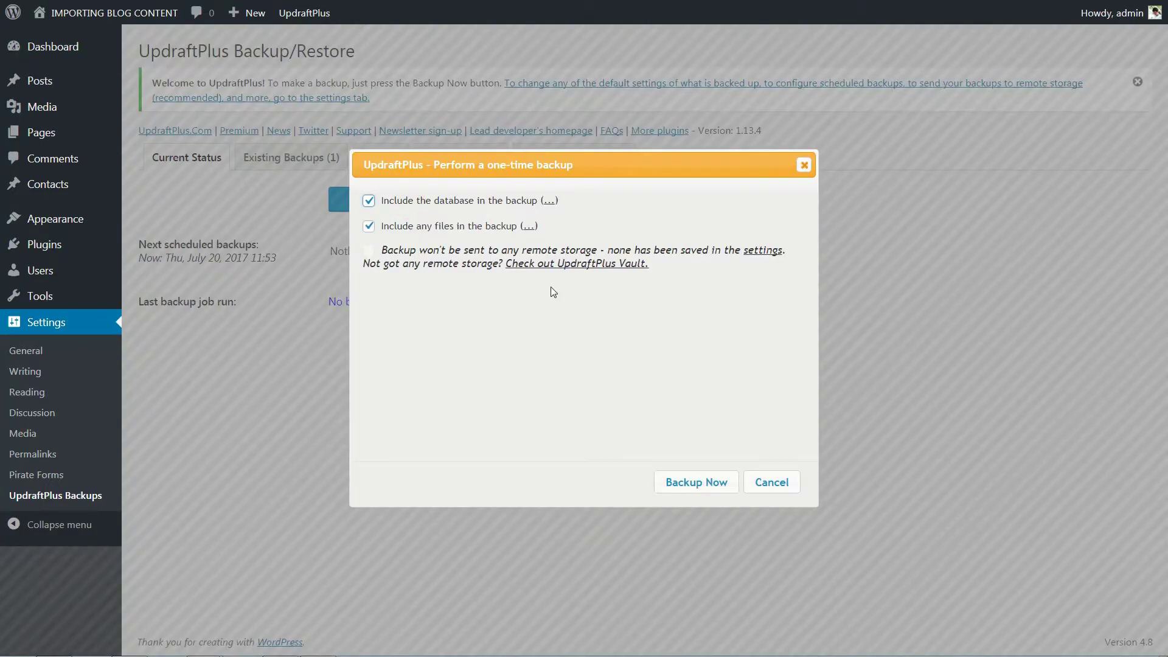
click(693, 483)
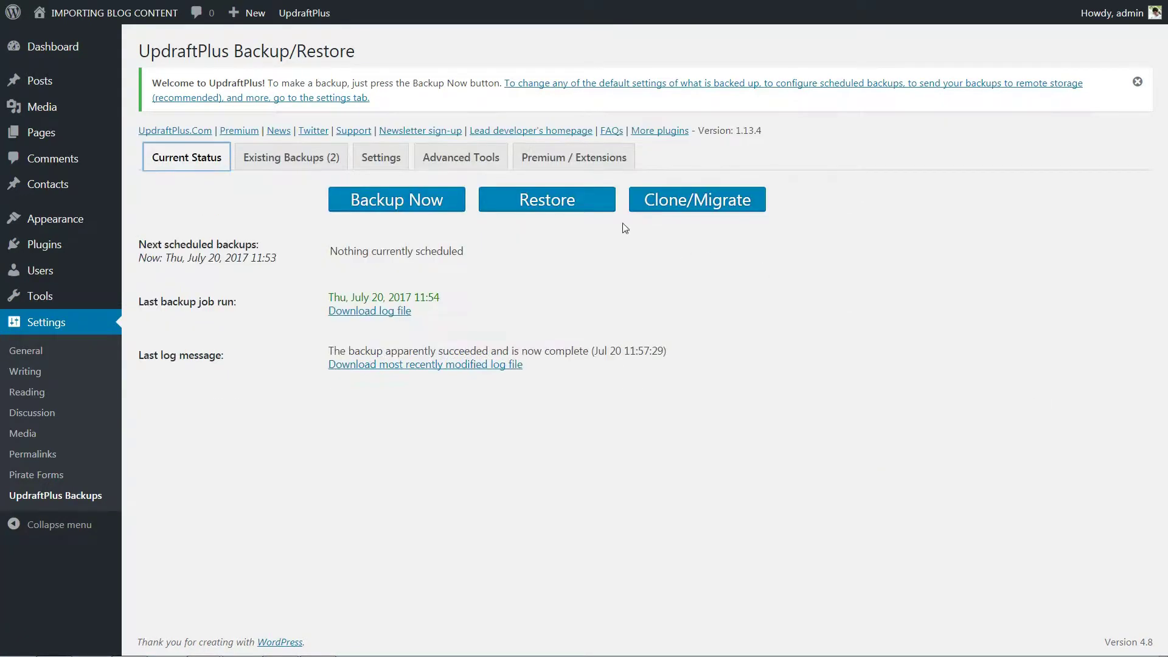
click(554, 208)
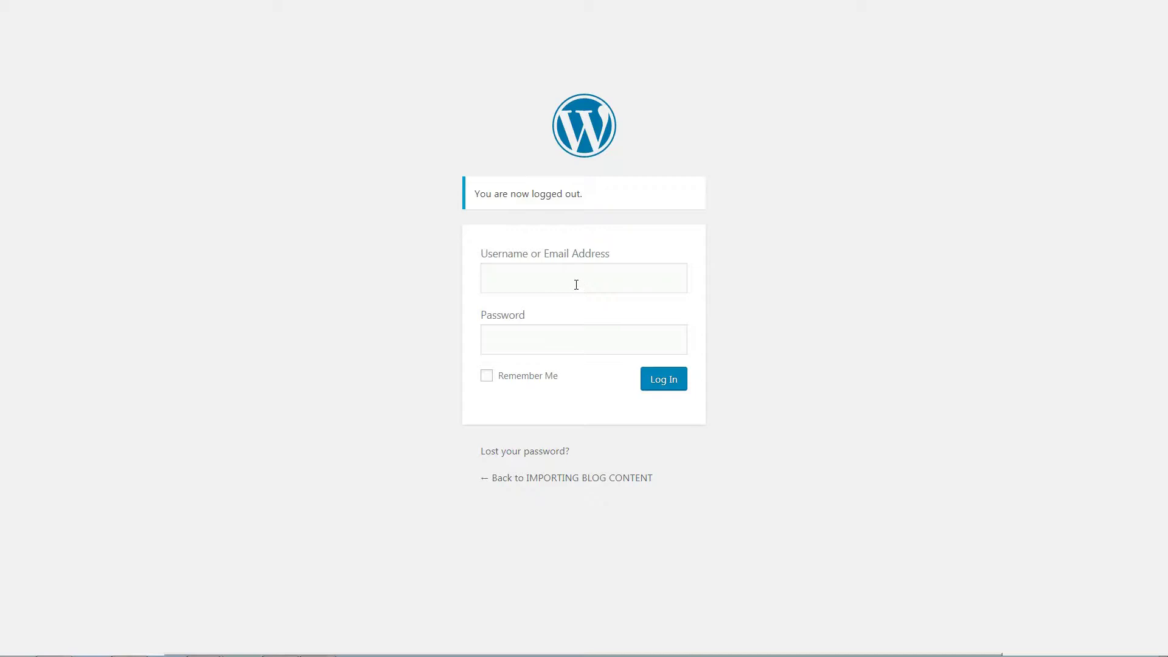
- Log in with the admin username and the account password
click(574, 280)
text(admin)
key(Tab)
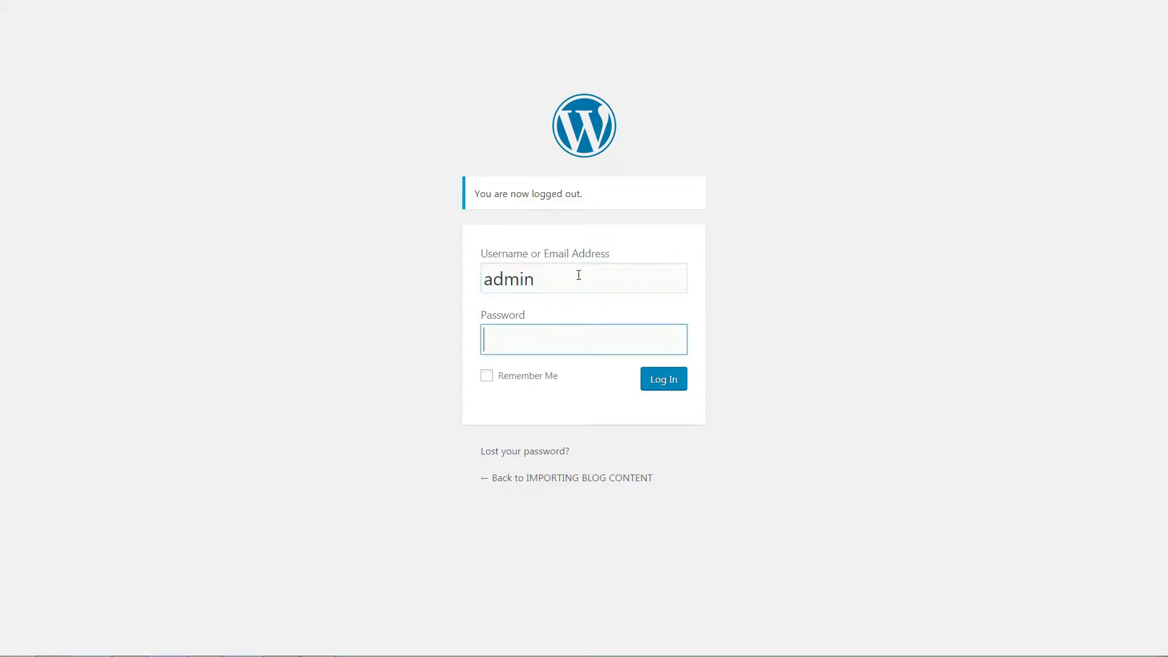
text(admin12345)
click(651, 389)
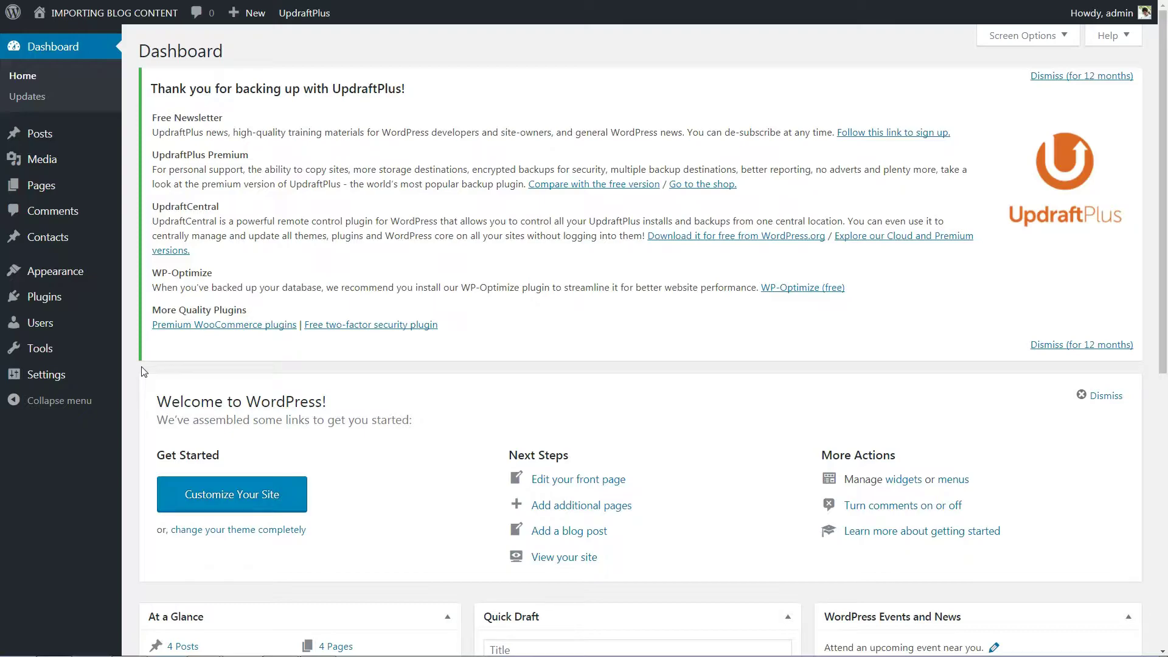
- On Tools > Export, preview the Posts, Pages, Contacts and Media options, then reselect All content
mouse_move(98, 354)
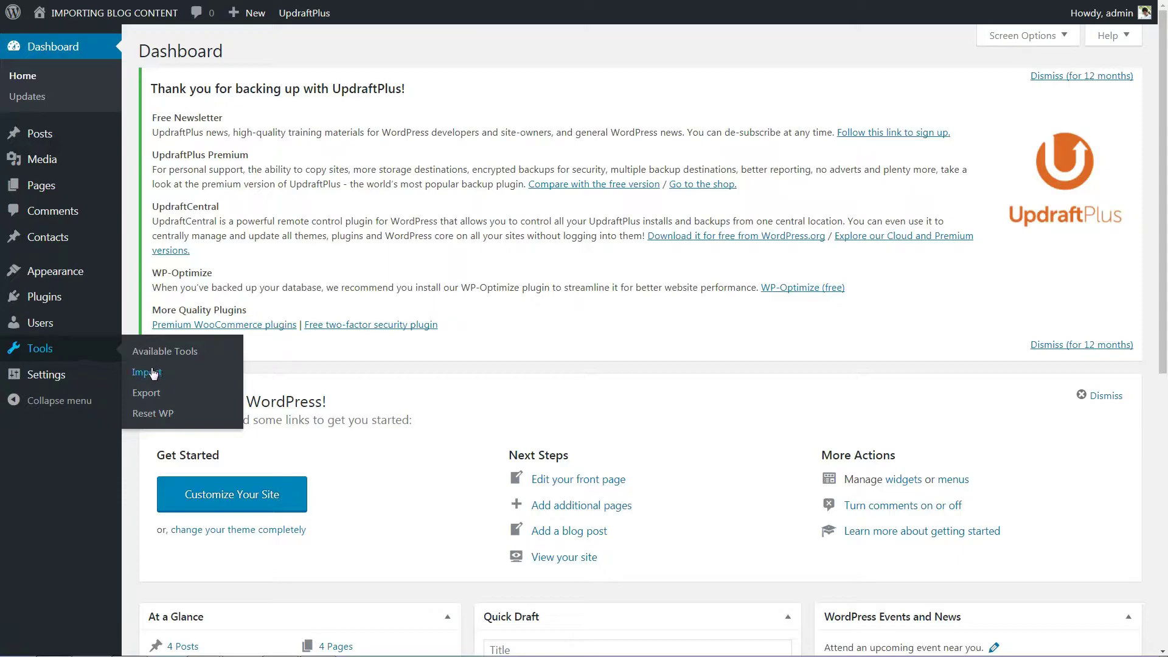
click(153, 393)
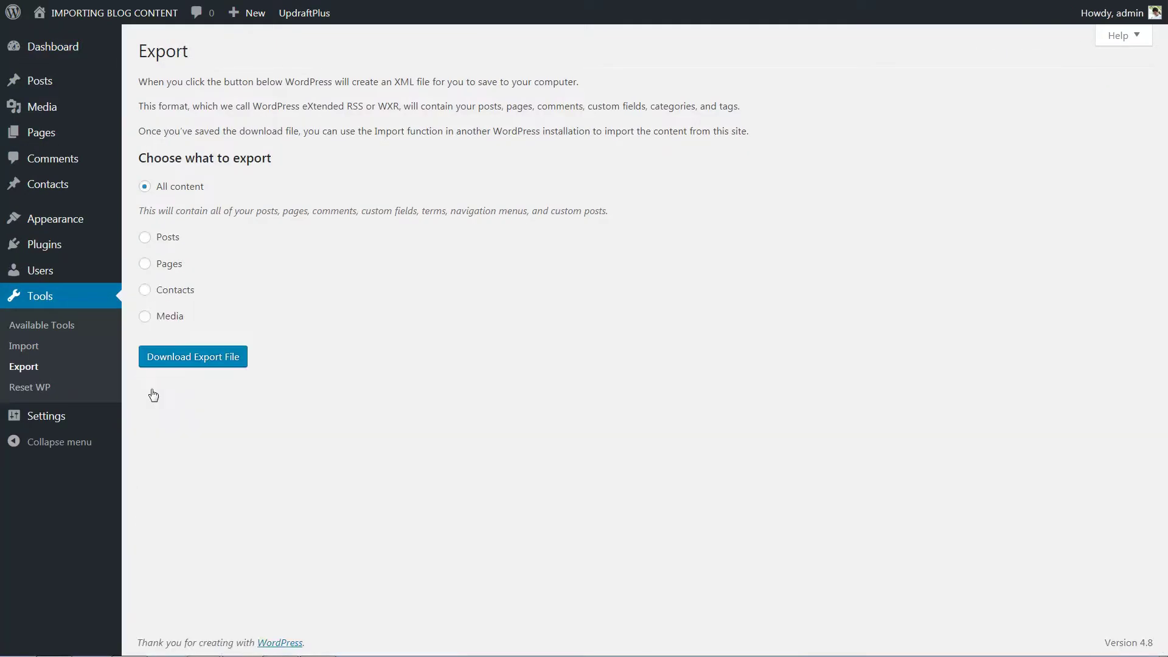
click(145, 238)
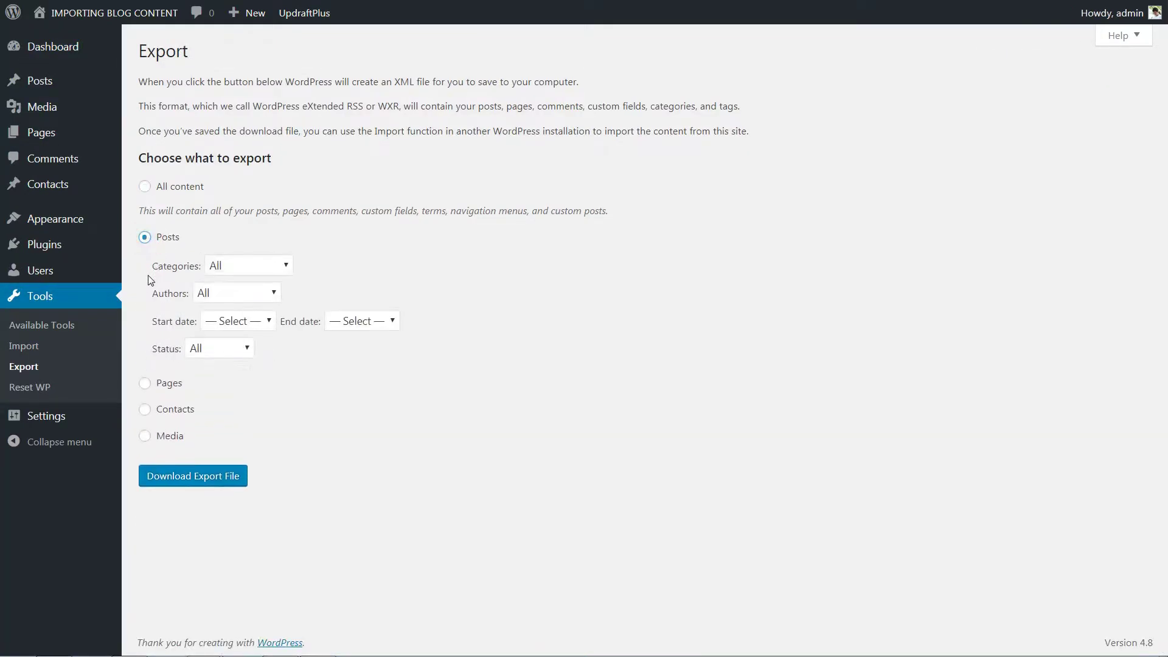
click(145, 379)
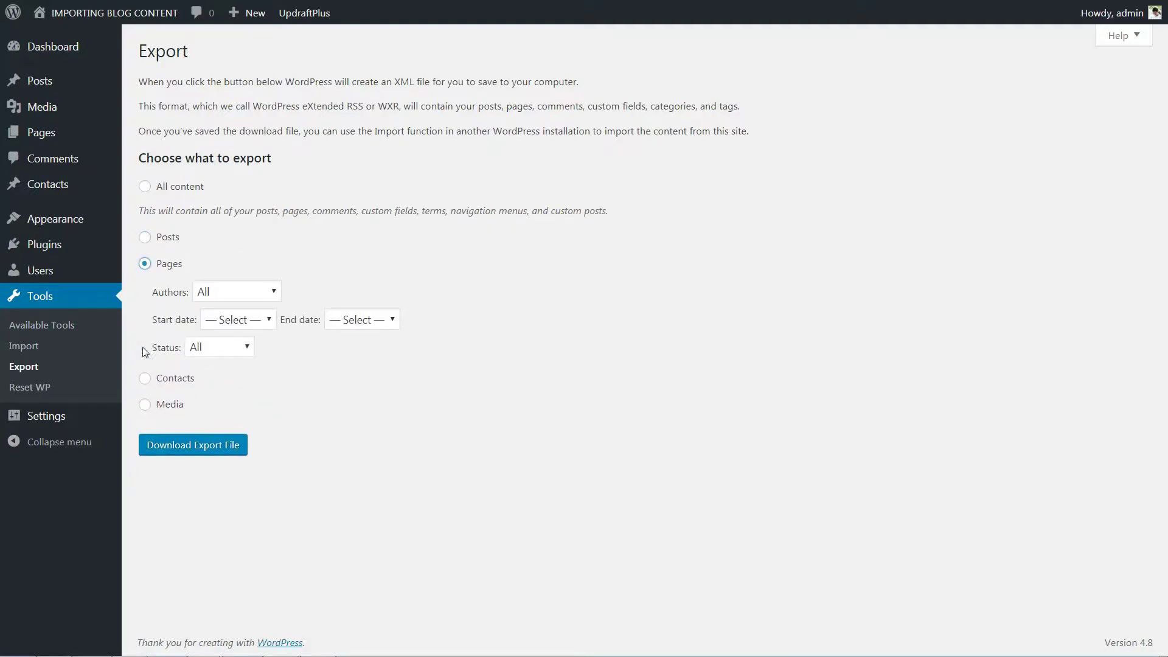
click(145, 379)
click(145, 316)
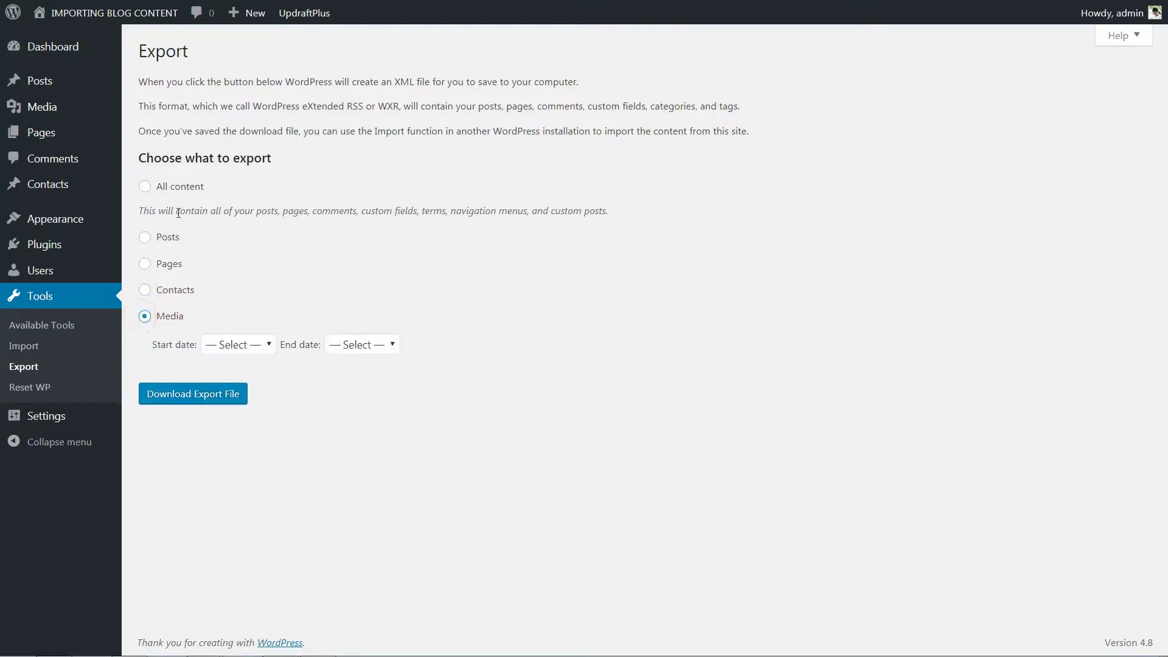
click(144, 190)
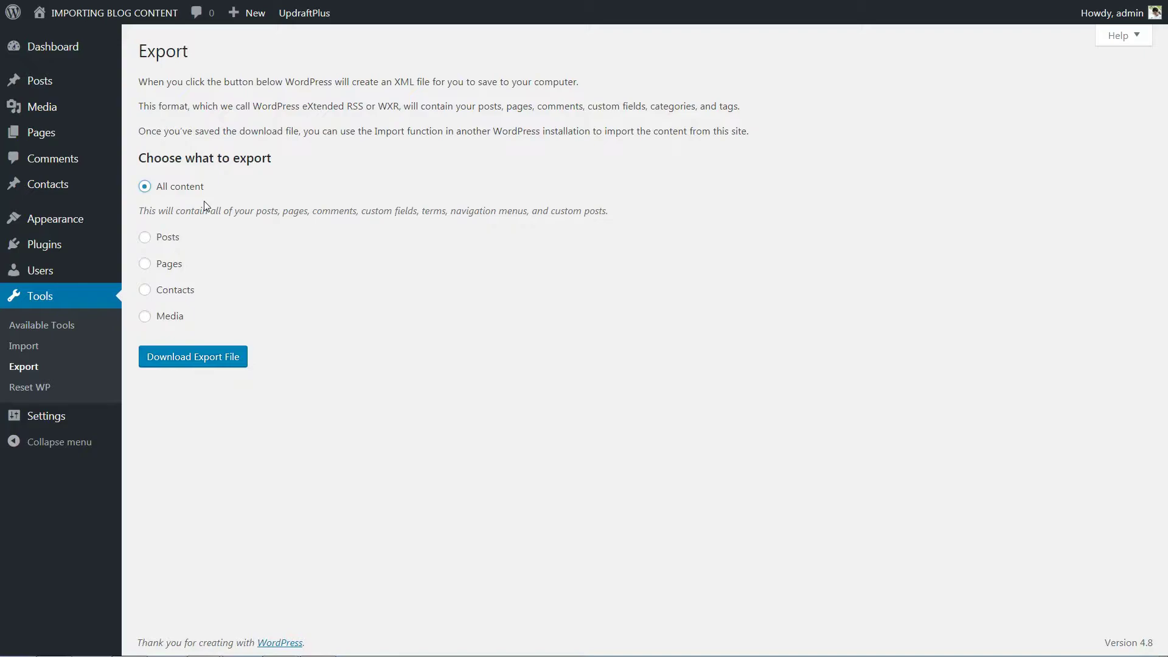
- Choose to export Posts, keeping all categories and all authors
click(145, 238)
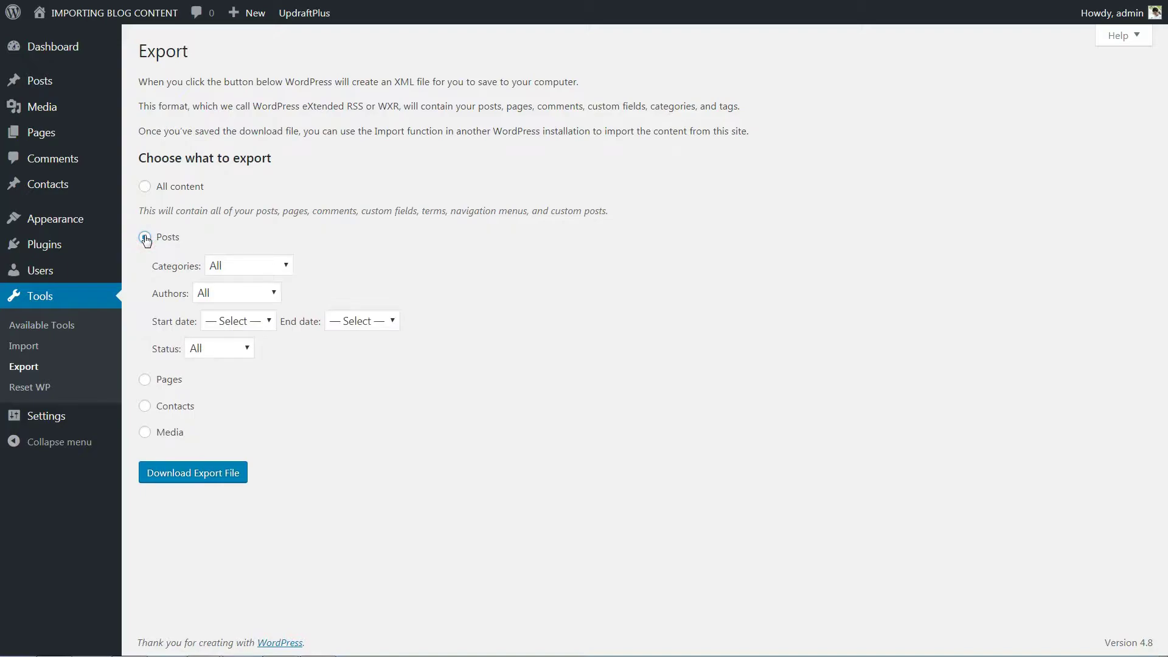
click(286, 265)
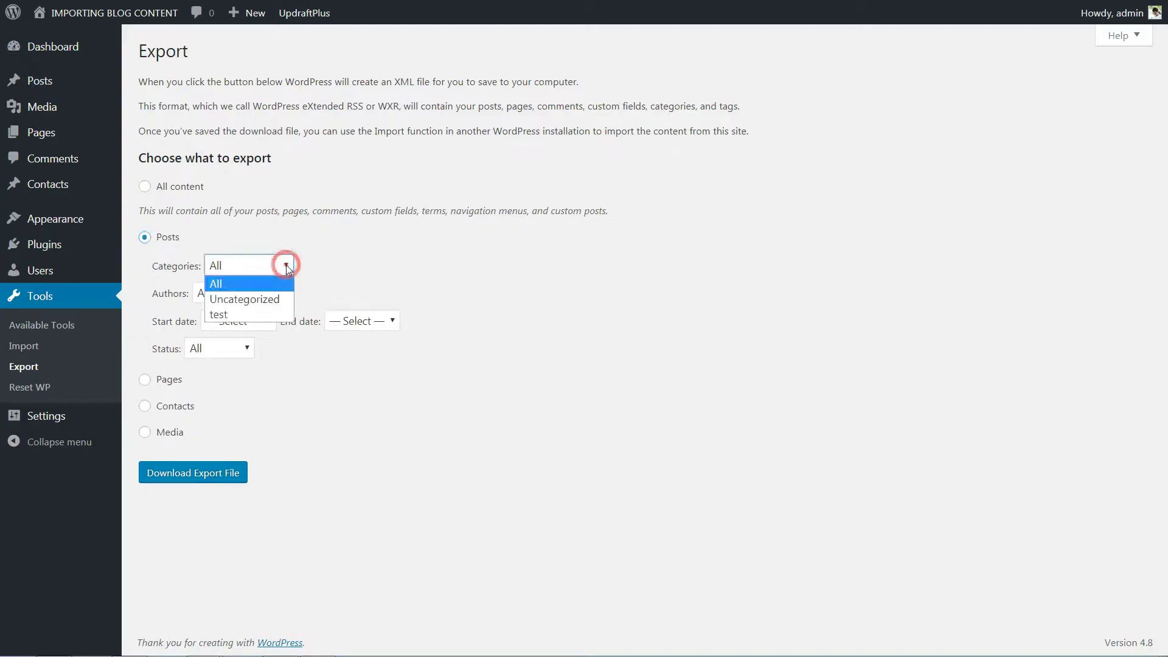
click(286, 266)
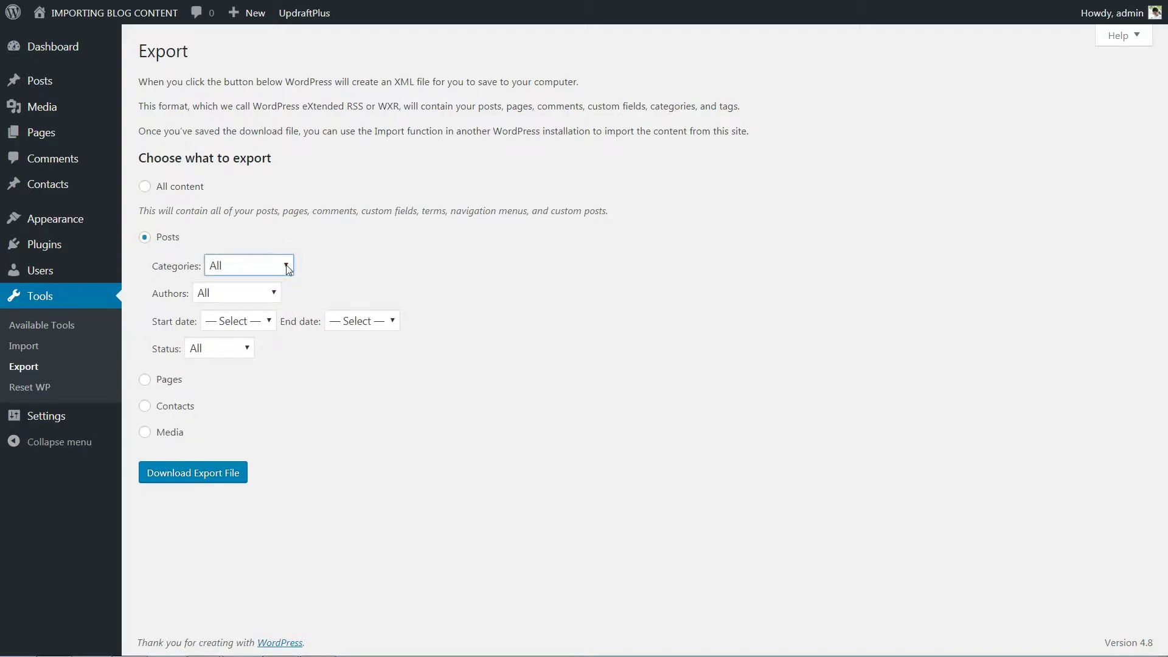
click(271, 291)
click(273, 291)
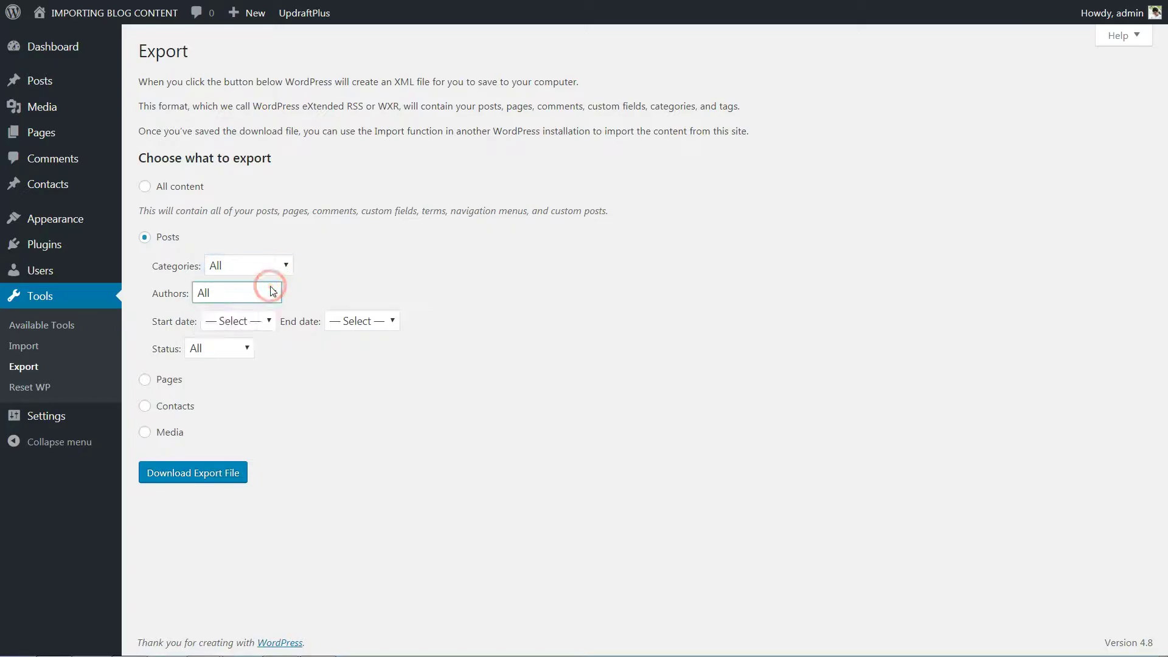
- Limit the export to July 2017 with all statuses, then download and save the XML file
click(270, 320)
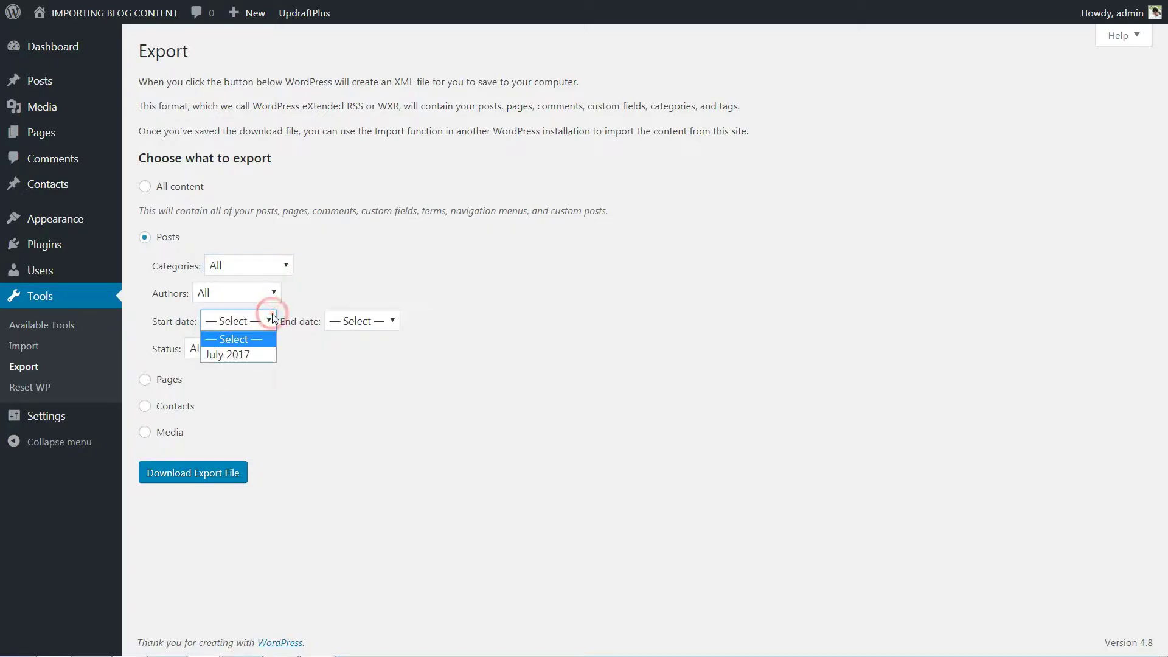
click(269, 354)
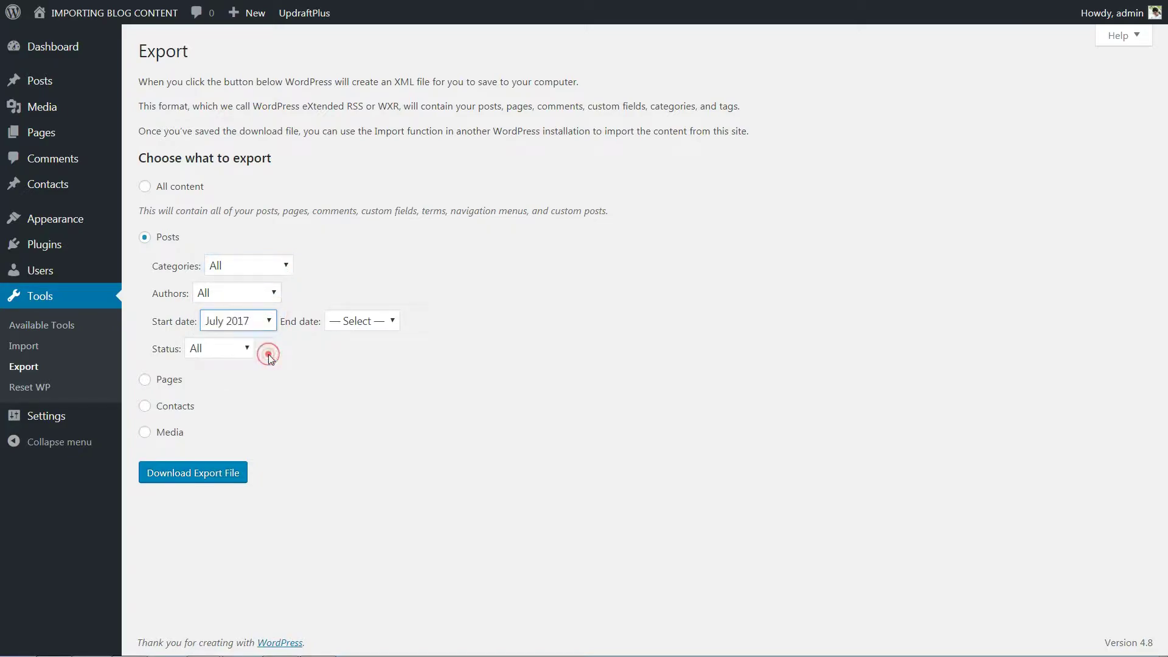
click(389, 322)
click(388, 324)
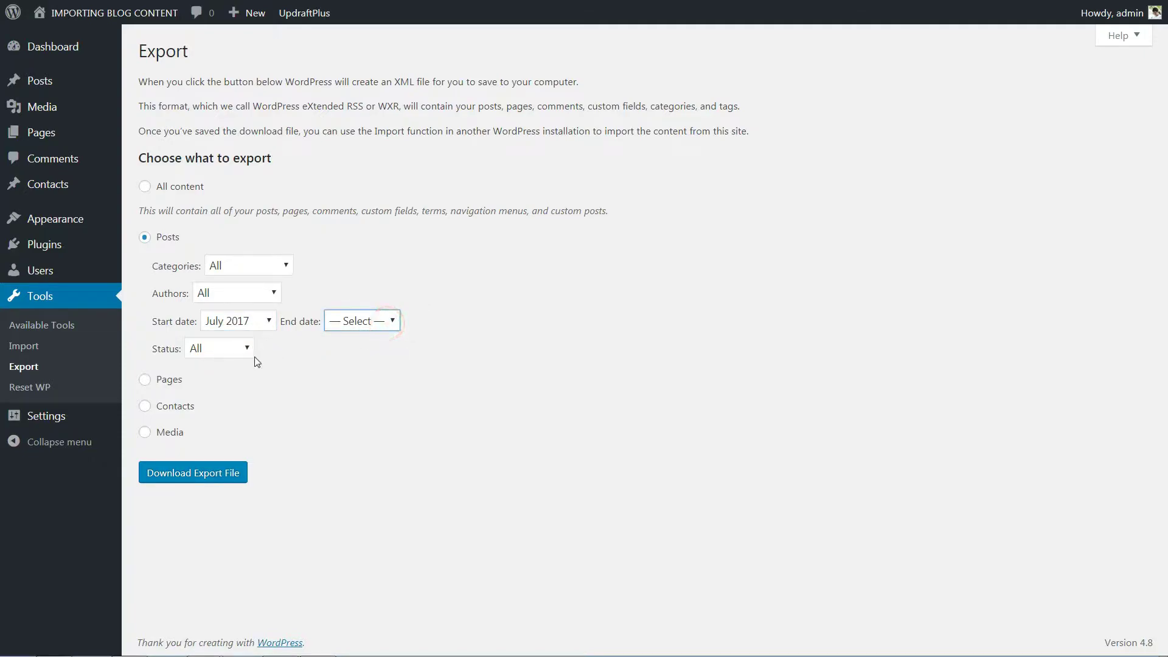
click(394, 321)
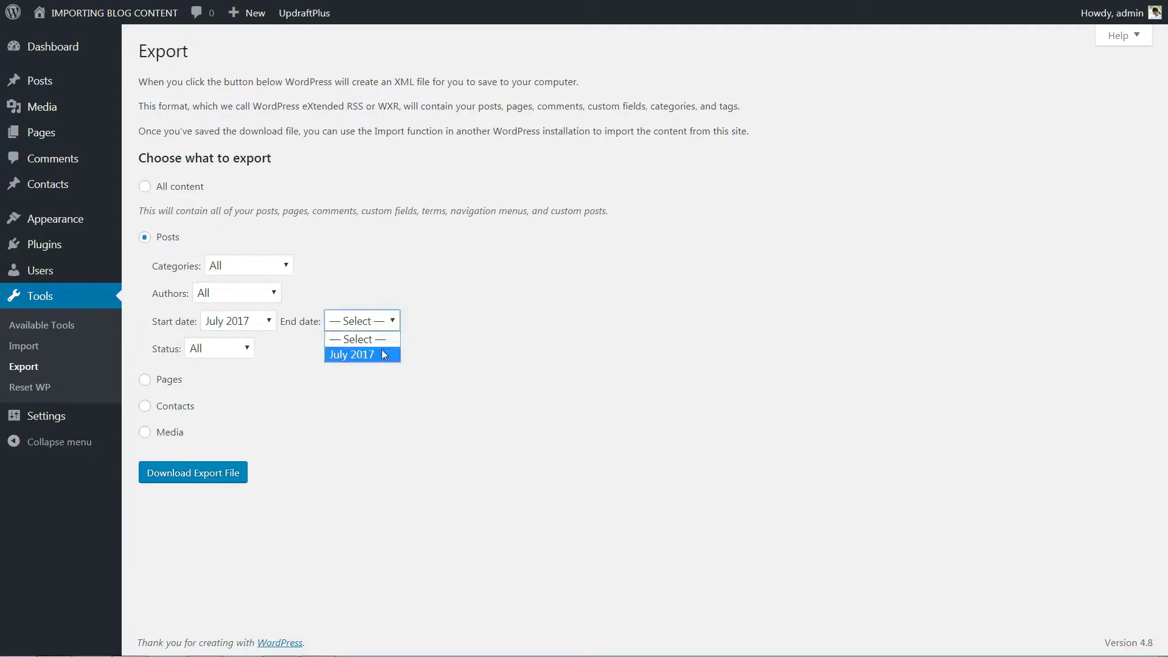
click(381, 349)
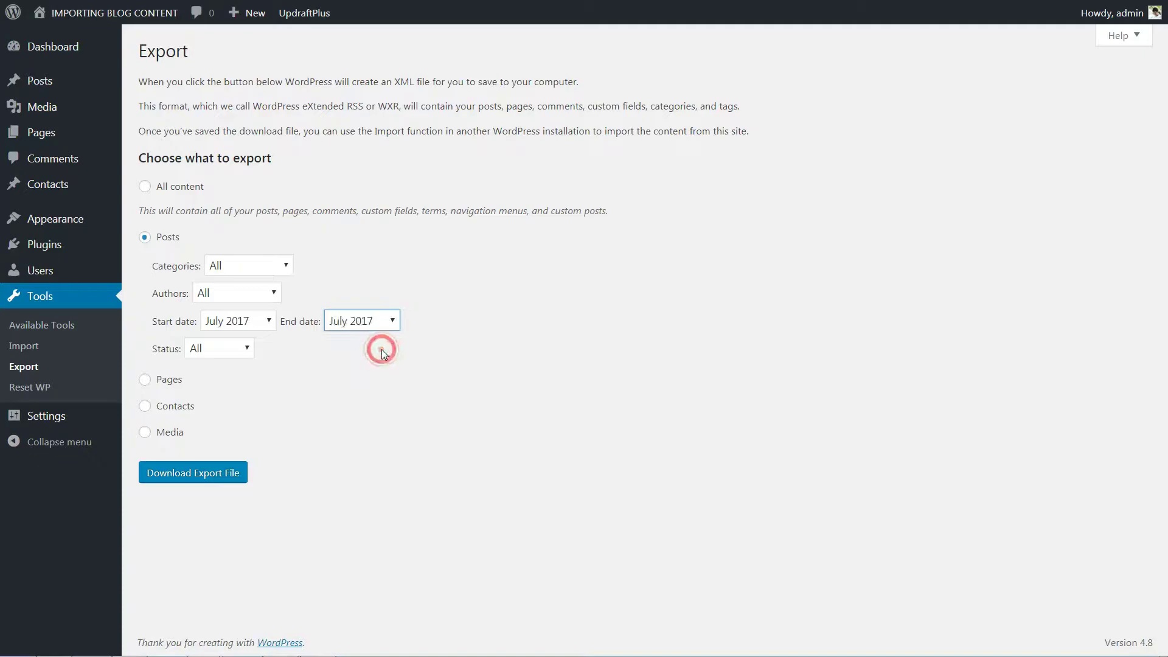
click(250, 348)
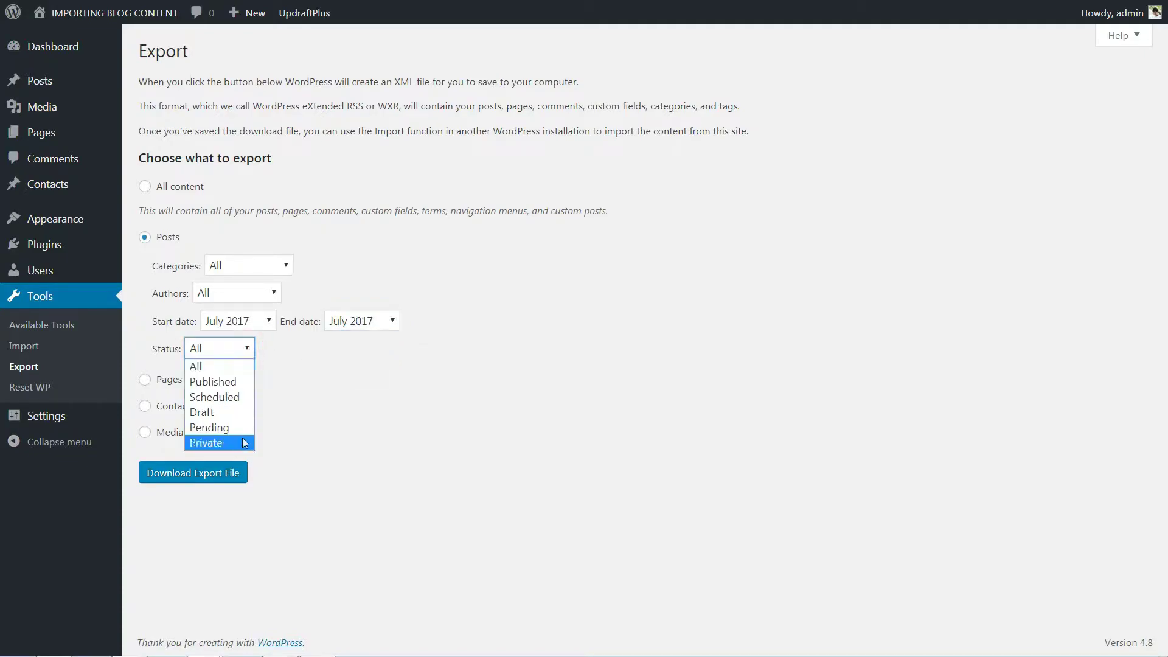
click(243, 368)
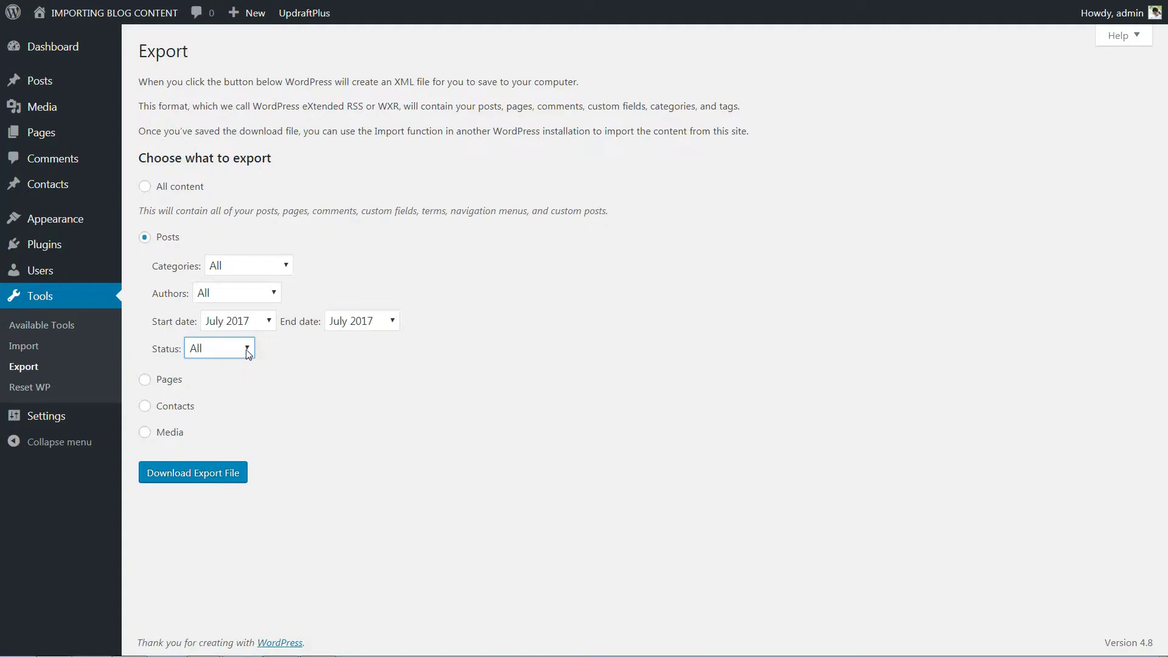
click(217, 476)
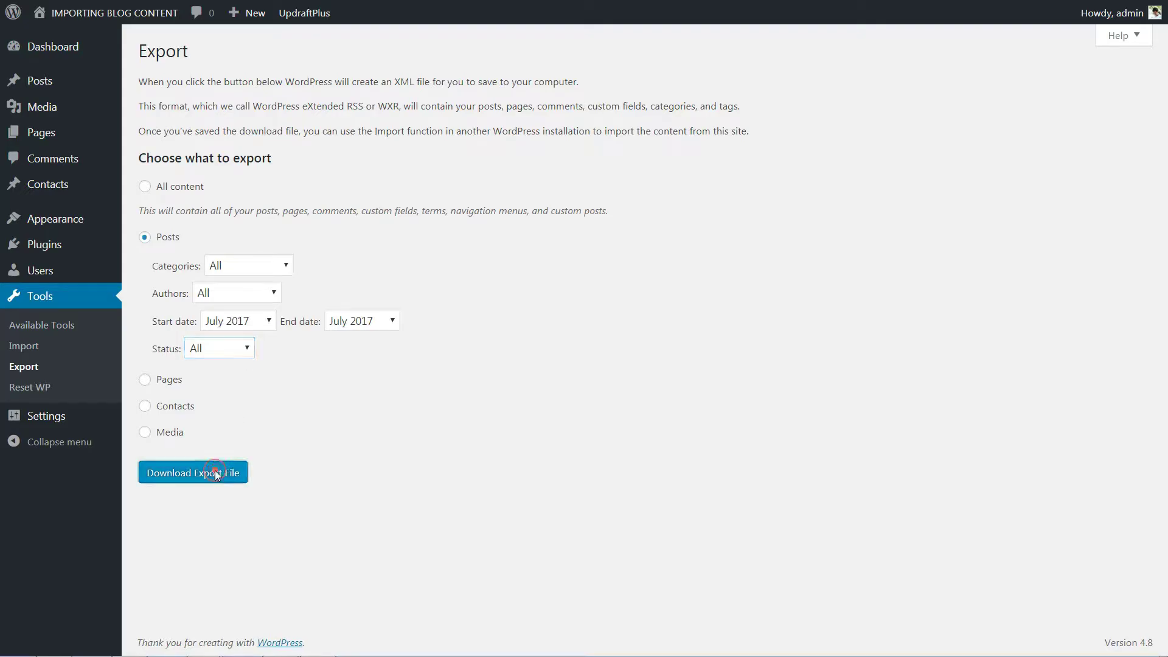
click(935, 528)
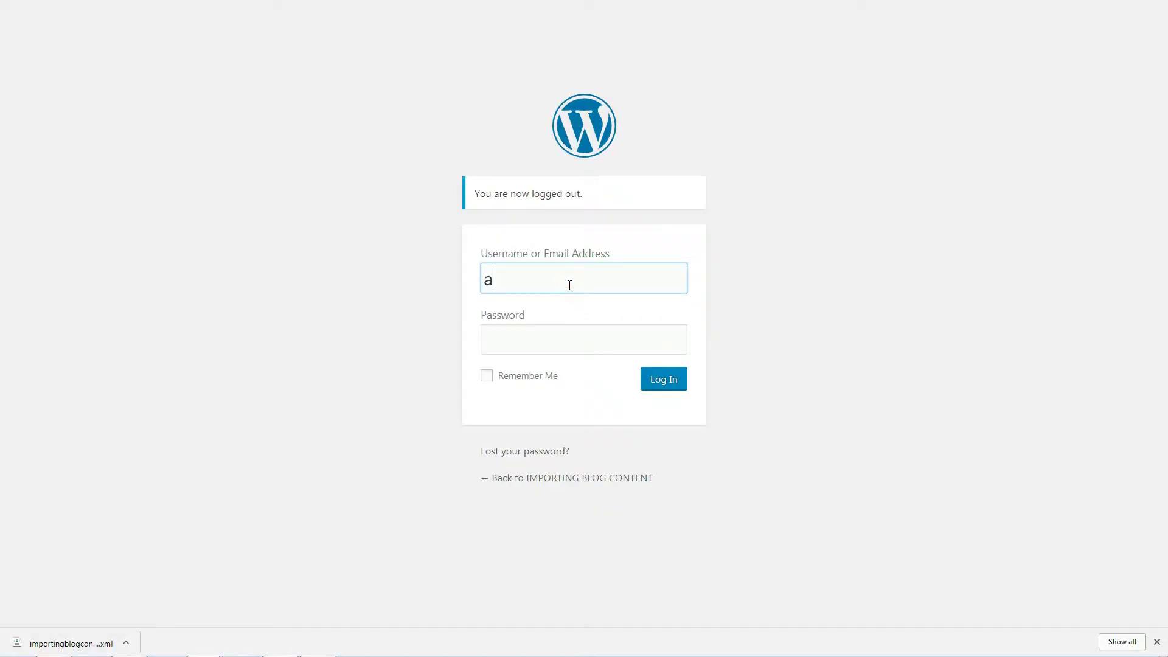
- Sign in with the admin username and the account password
text(n)
key(Tab)
text(password)
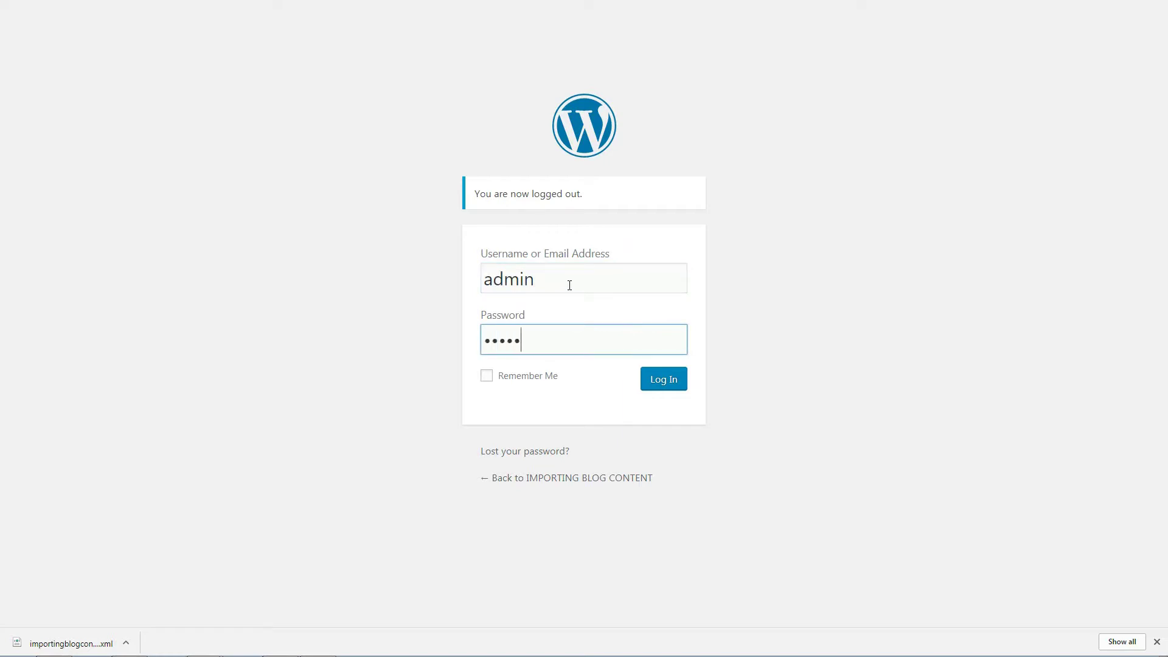
text(12)
click(665, 383)
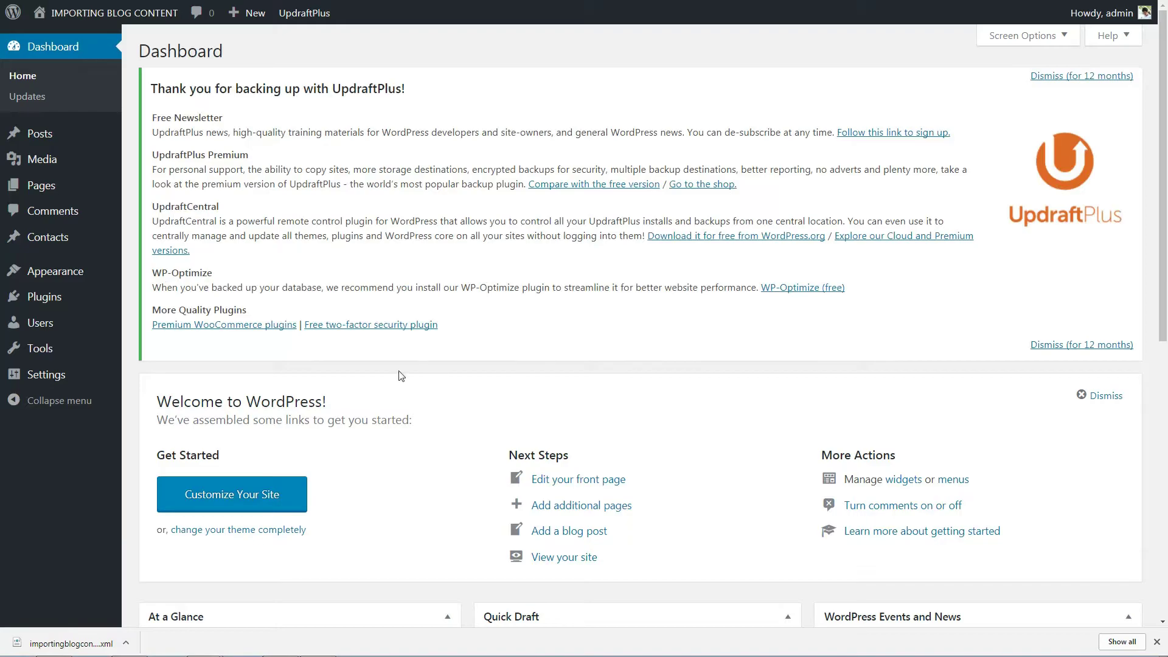
- Install the WordPress importer from Tools > Import and run it
mouse_move(51, 354)
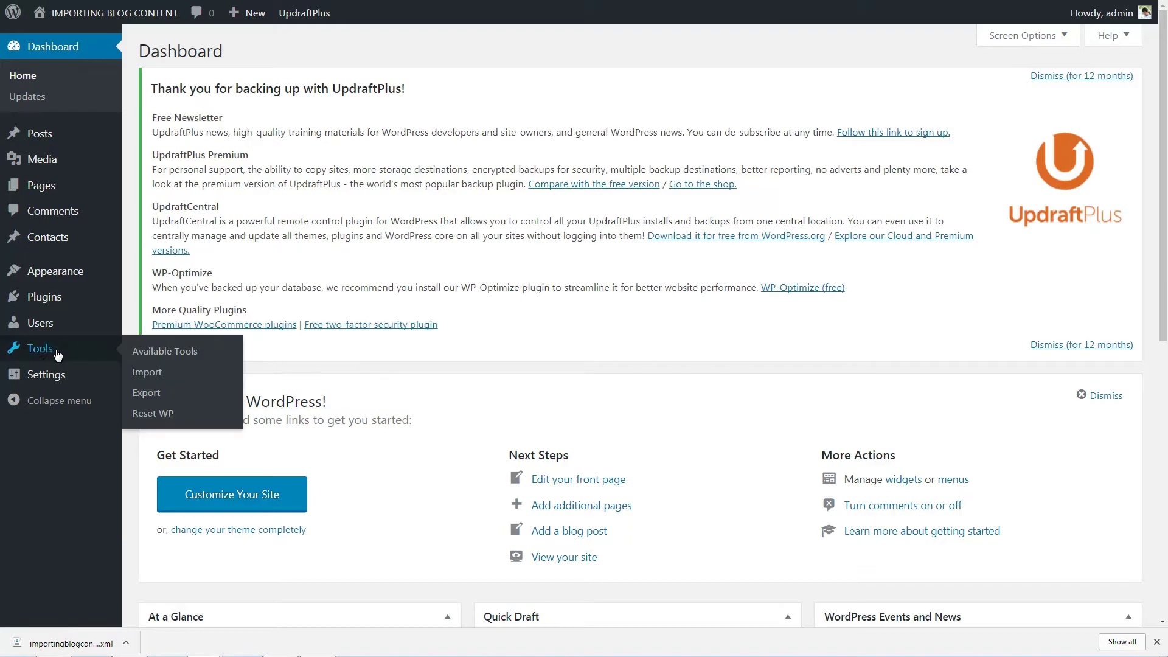
click(148, 372)
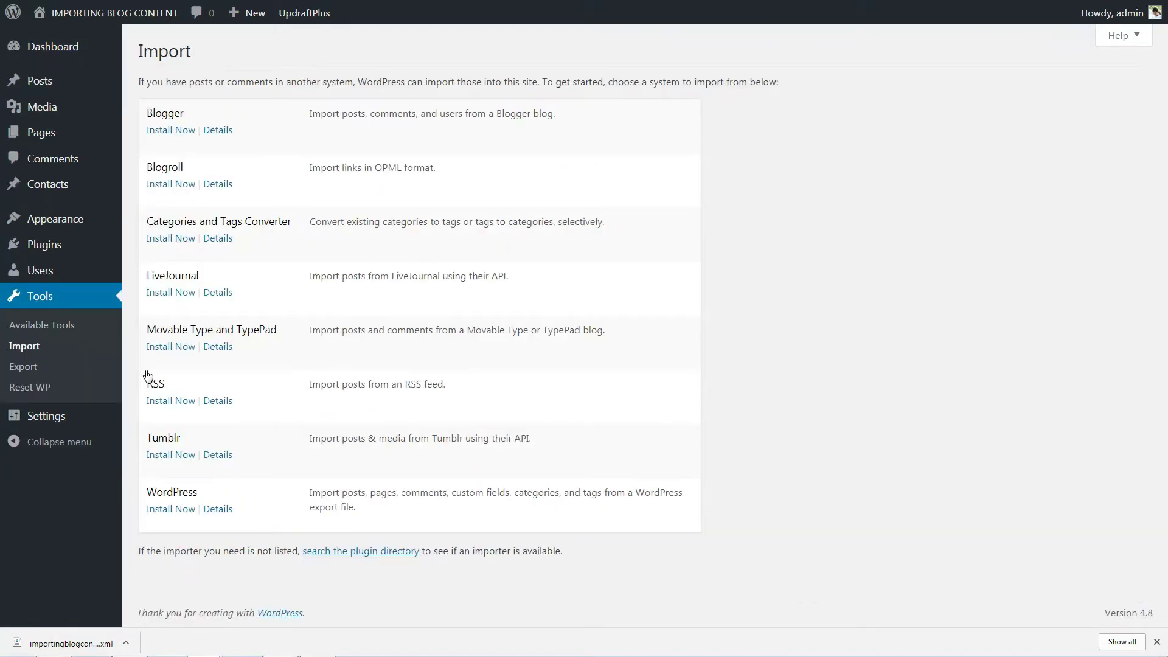
click(173, 513)
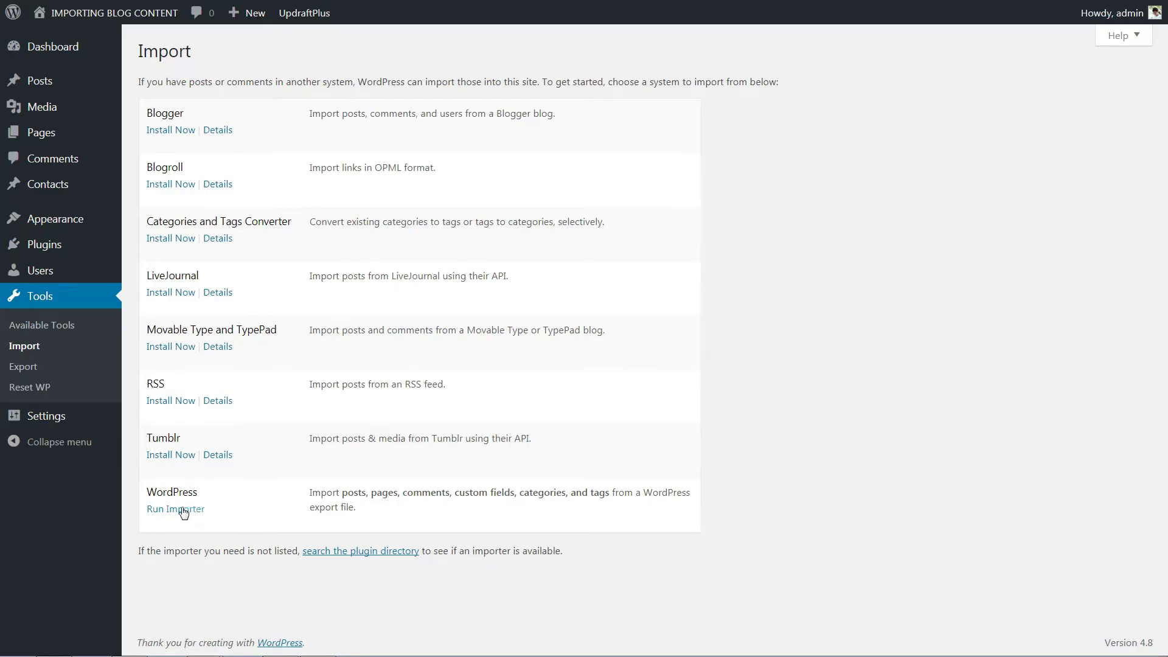
click(184, 511)
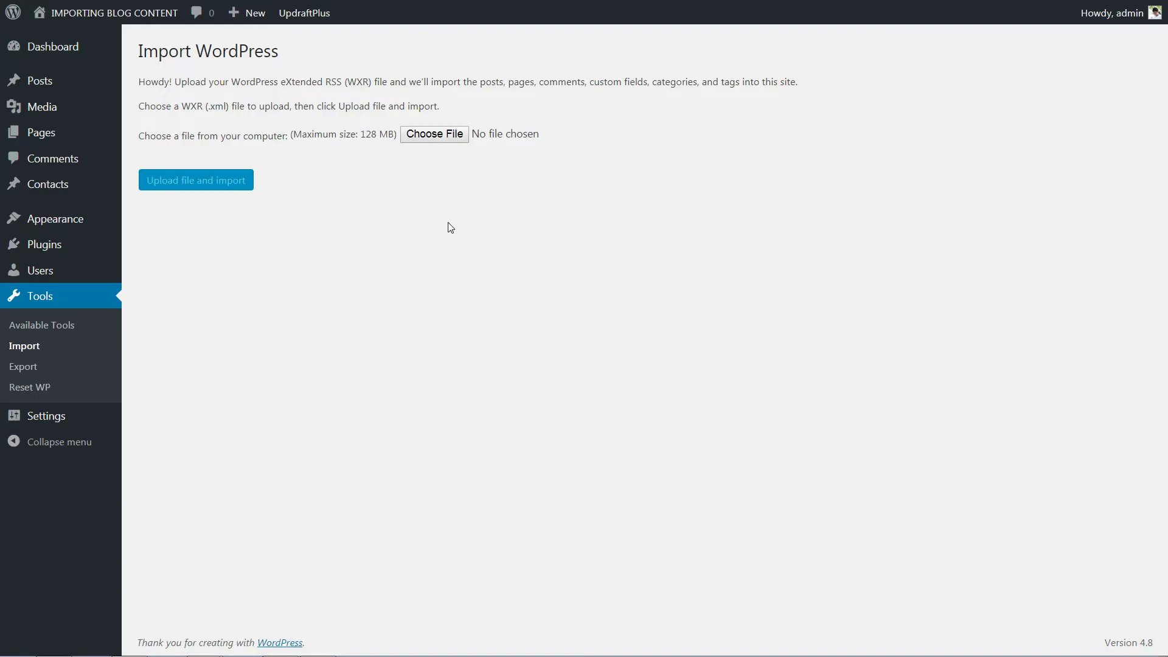
- Choose the exported XML file and upload it to start the import
click(435, 136)
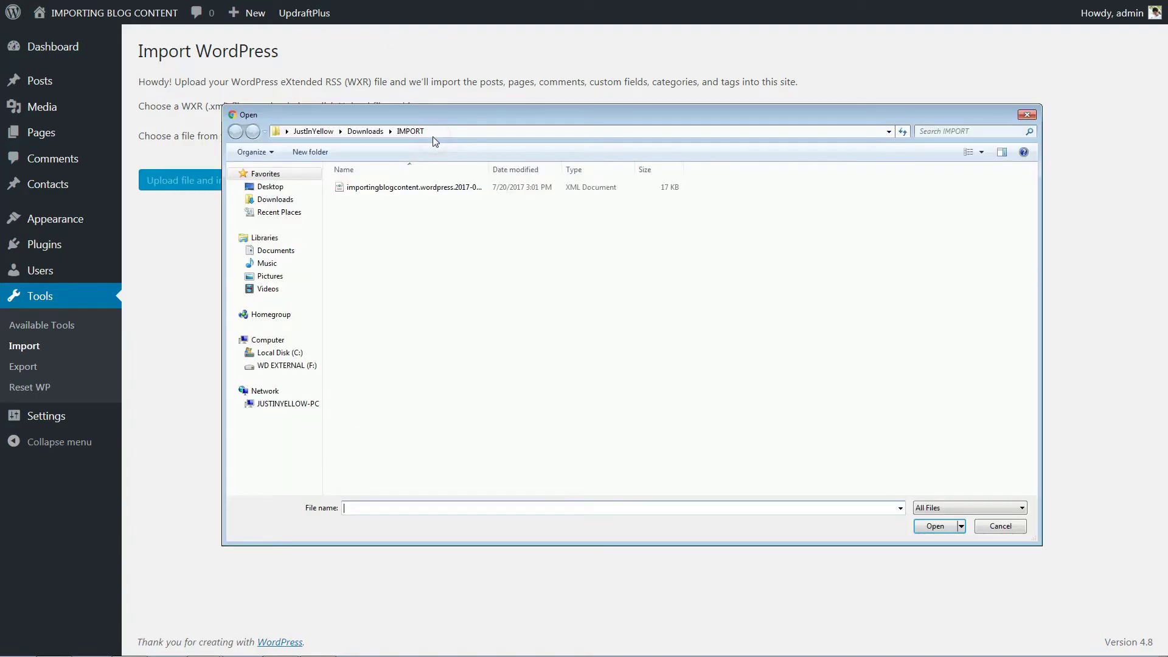
click(435, 187)
click(940, 525)
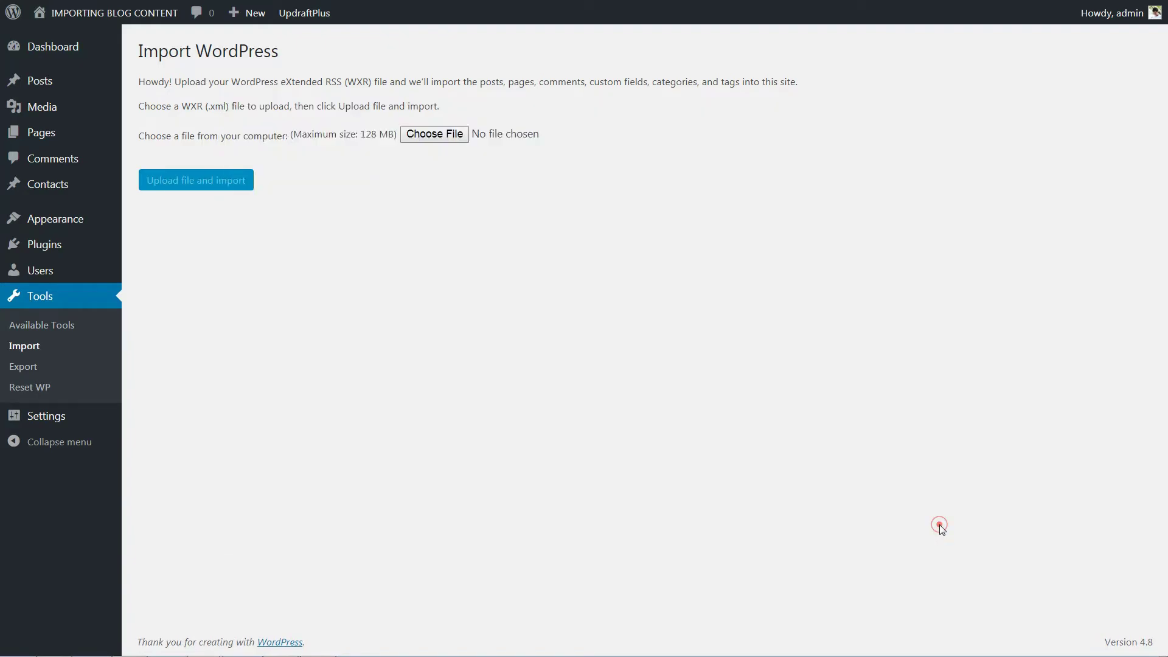
click(220, 187)
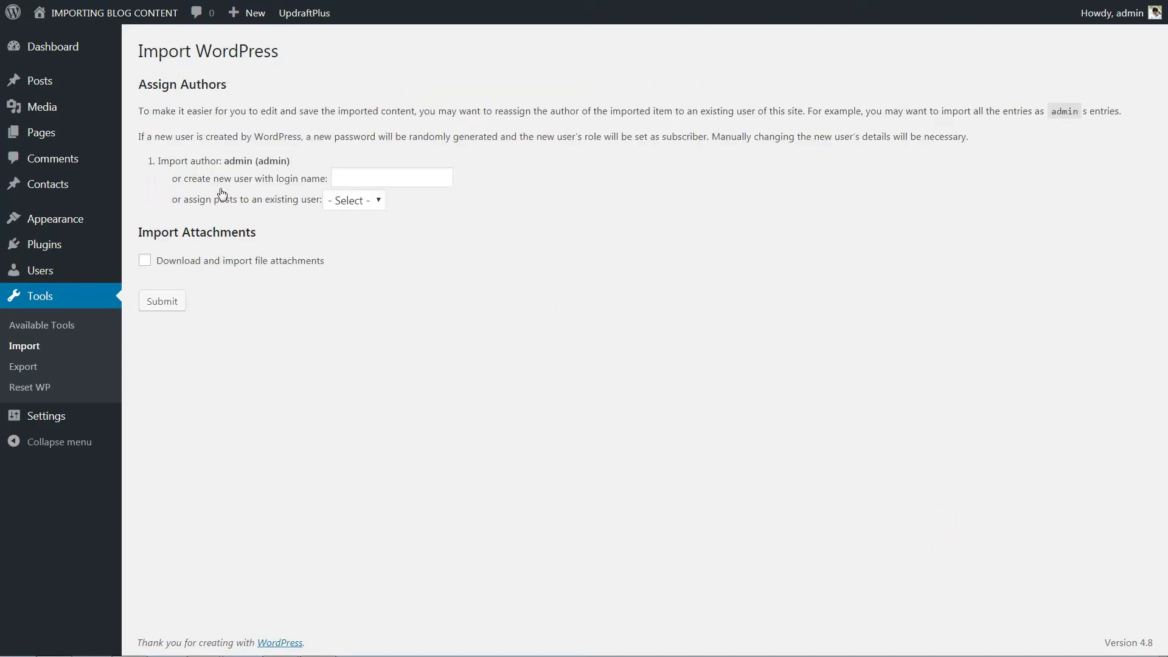
- Assign the imported posts to the existing admin user and include file attachments
click(355, 177)
click(377, 203)
click(384, 198)
click(380, 196)
click(368, 236)
click(145, 260)
- Submit the import so the demo blog posts are added to the site
click(162, 301)
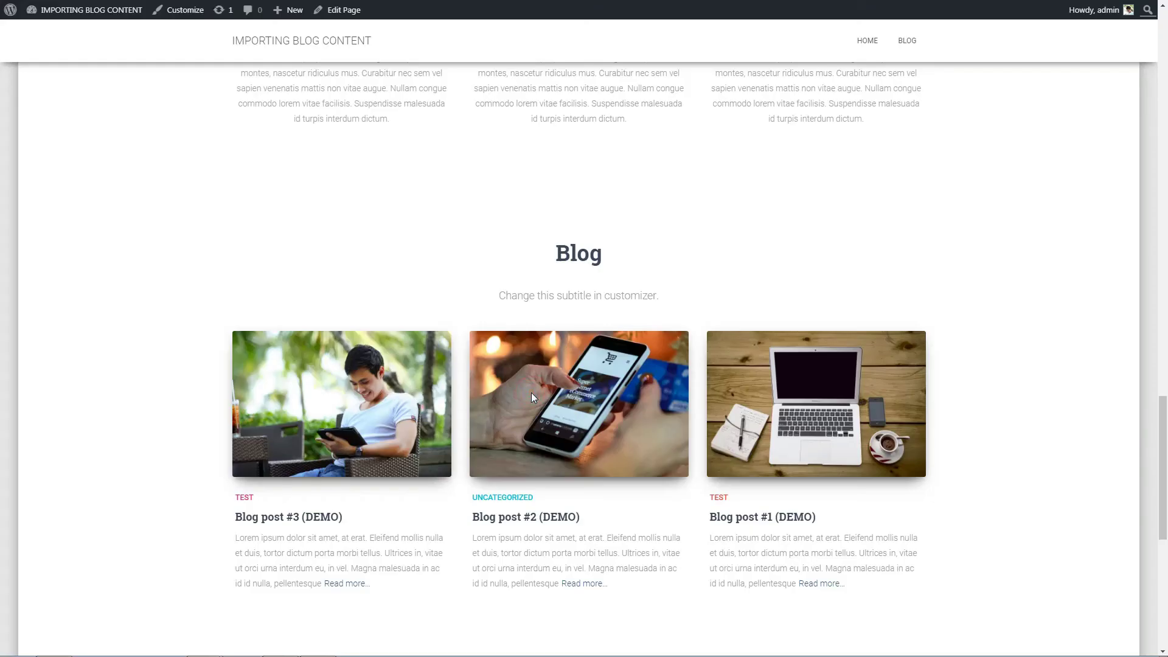
- Open the imported Blog post #2 (DEMO) and scroll through its text and image
click(531, 392)
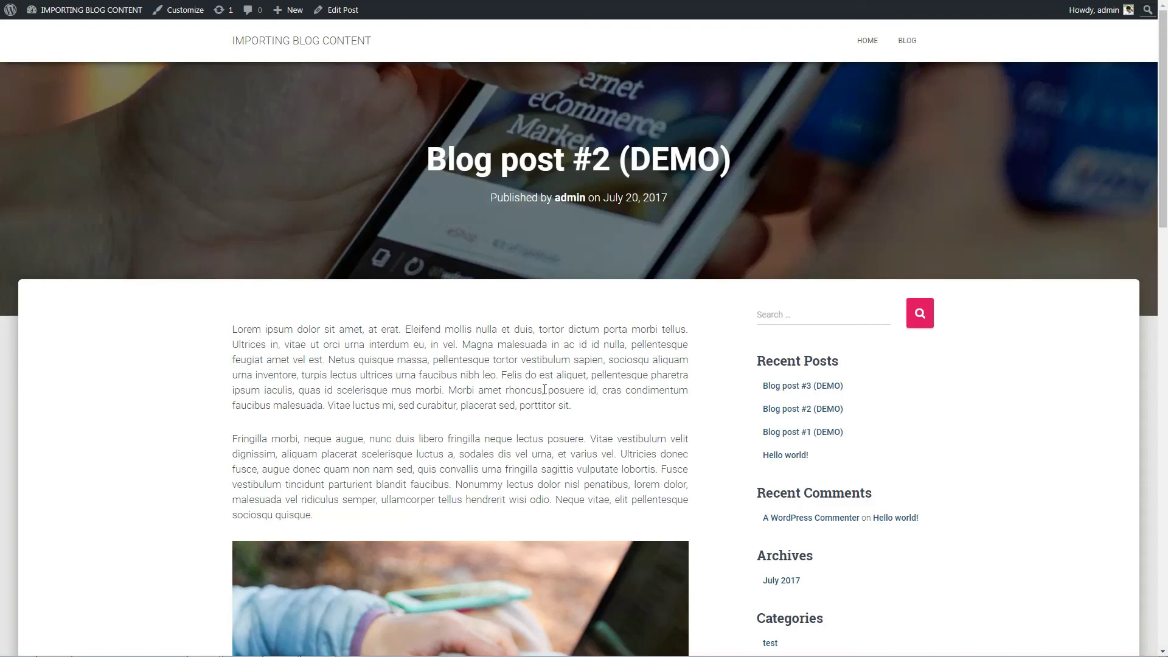
scroll(544, 390, down, 2)
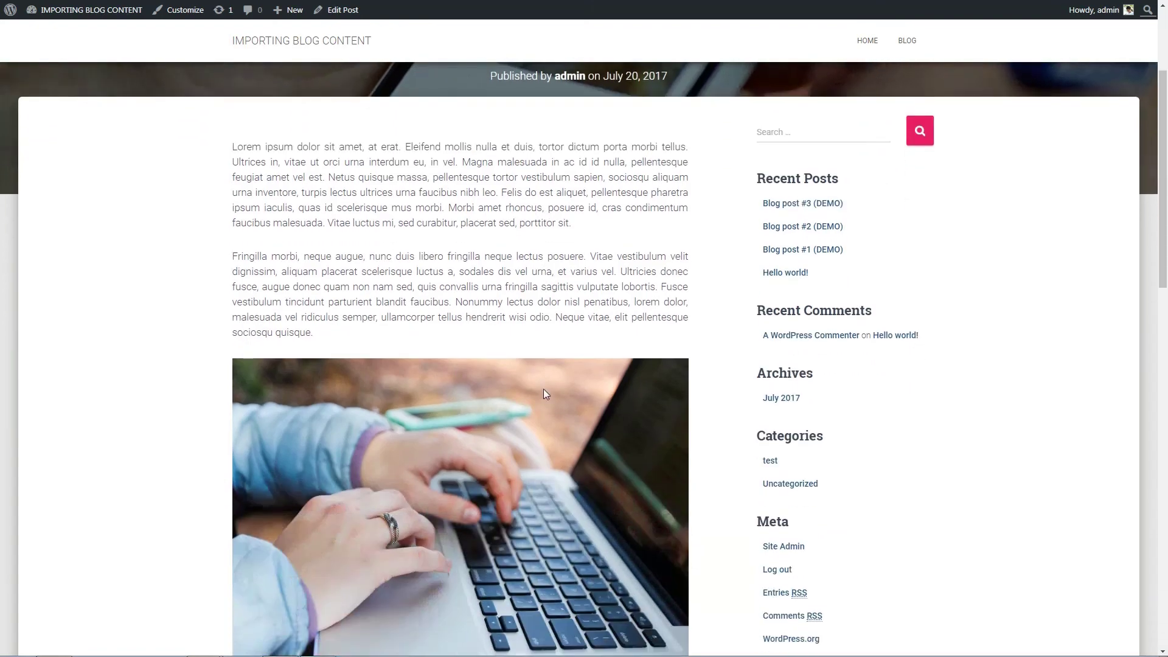
scroll(544, 390, down, 6)
scroll(543, 394, up, 6)
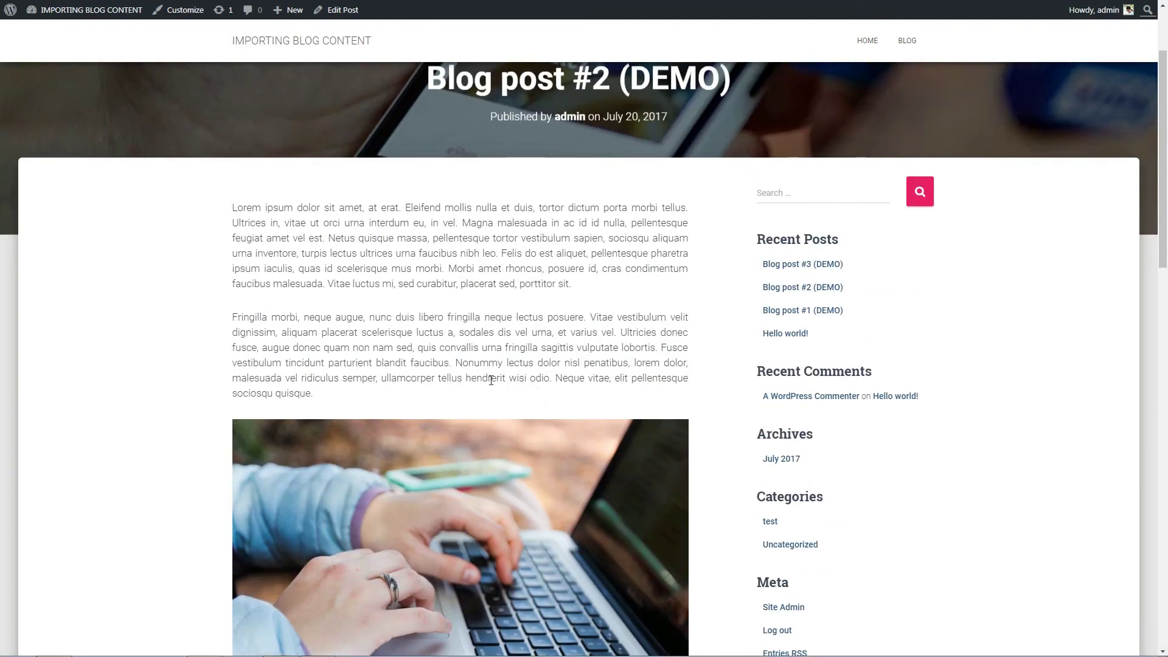